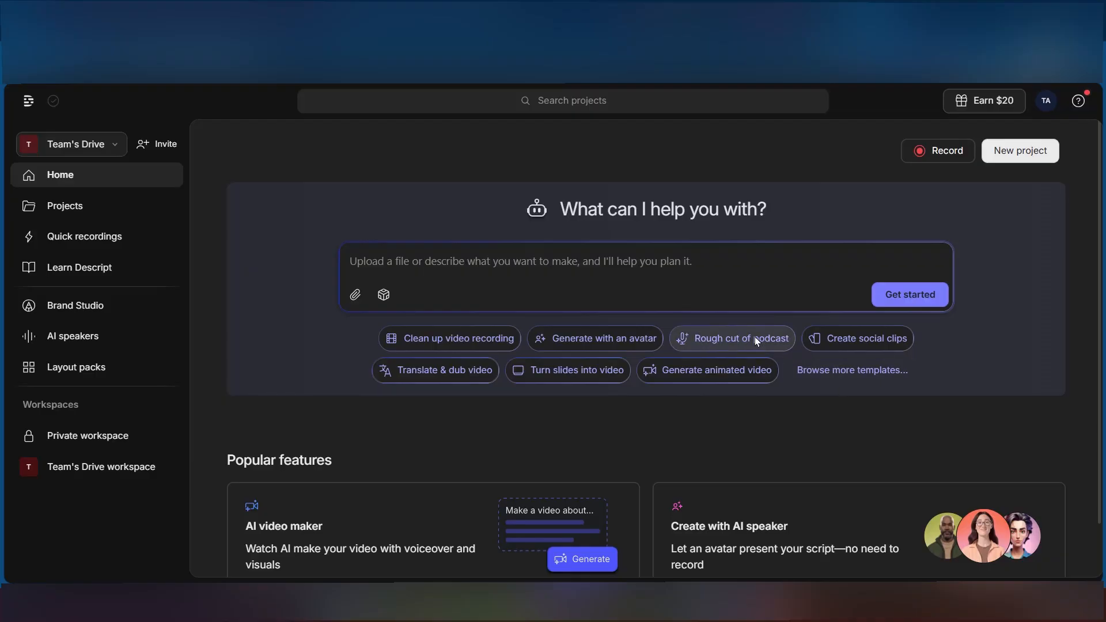
# Browse the template collection and start a project from the "Rough cut of podcast" template
pyautogui.click(833, 375)
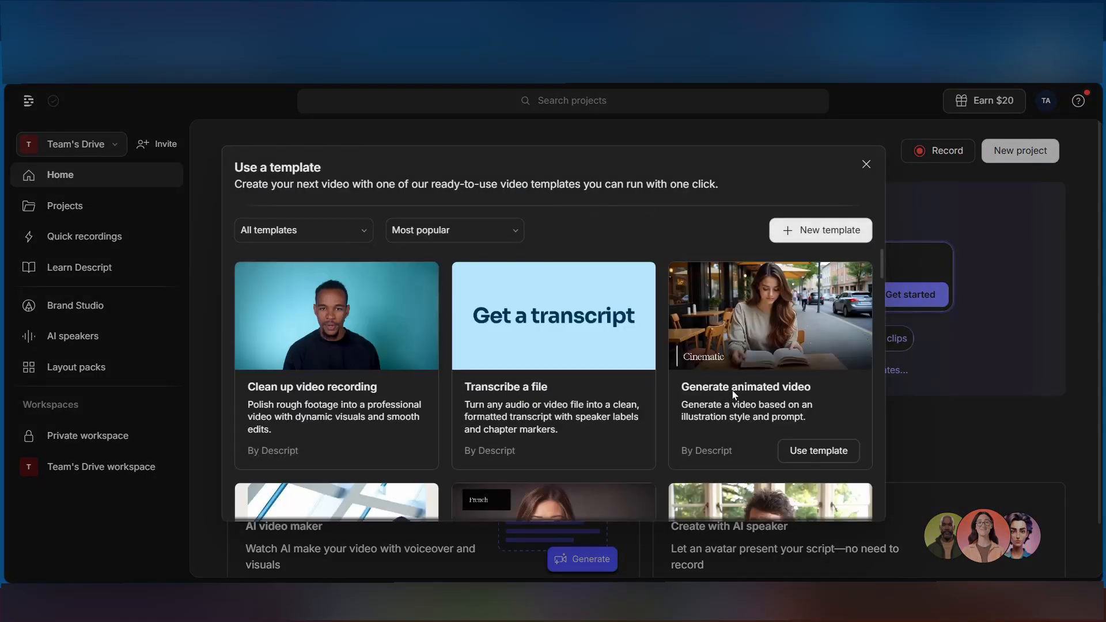
pyautogui.scroll(-4, 732, 390)
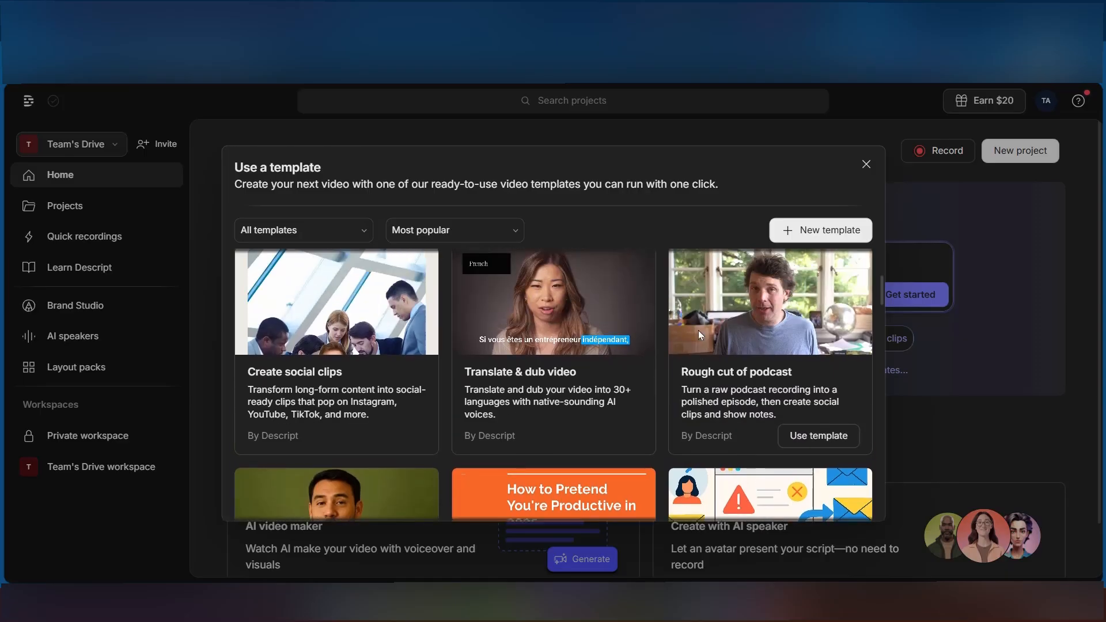
pyautogui.scroll(1, 698, 330)
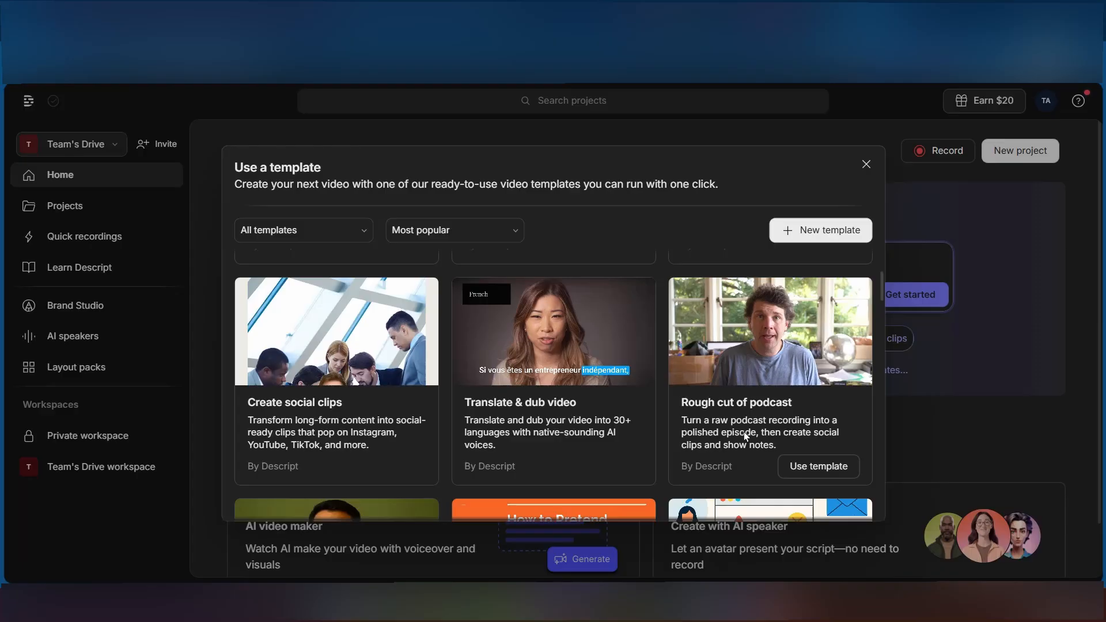
pyautogui.click(819, 466)
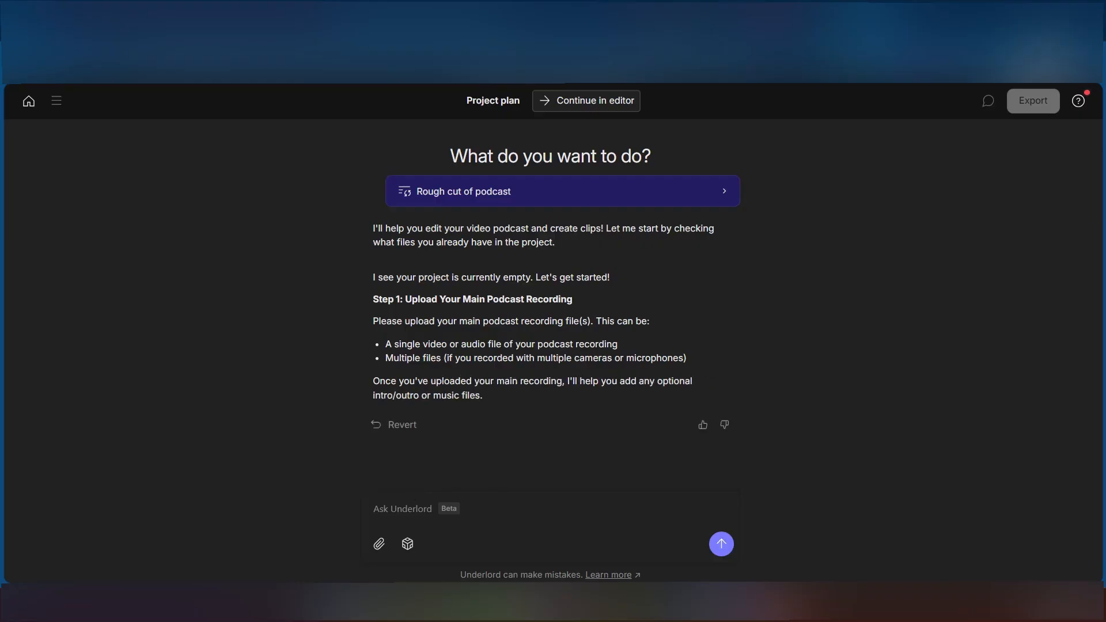
# Submit Video 2.mp4 to Underlord as the main podcast recording and reply to its question about optional intro, outro and music files
pyautogui.moveTo(441, 495); pyautogui.dragTo(460, 509)
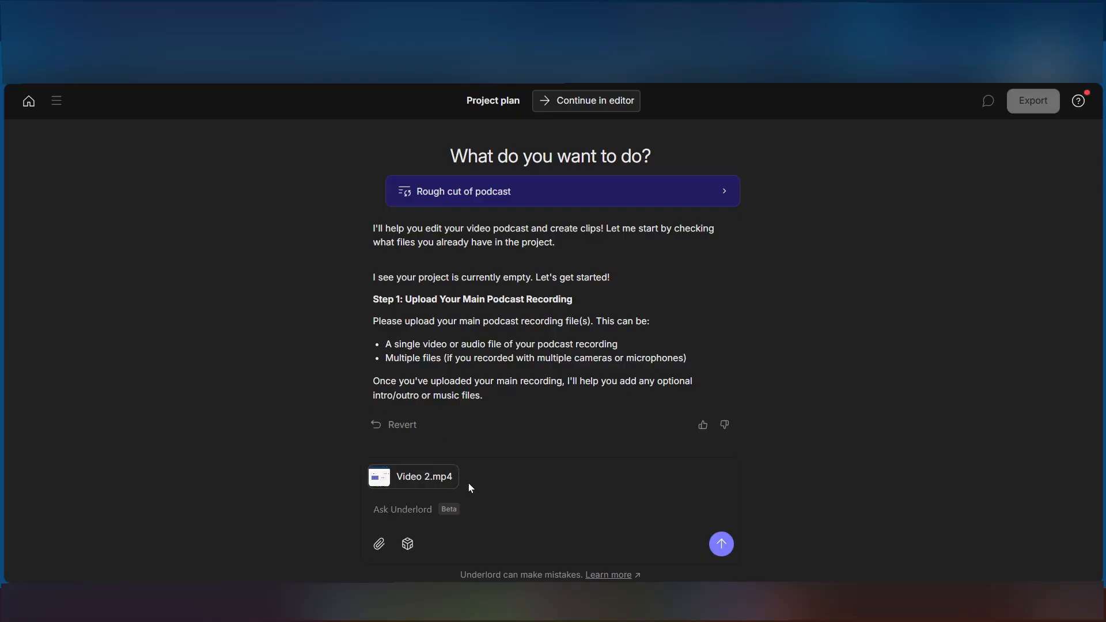
pyautogui.click(722, 546)
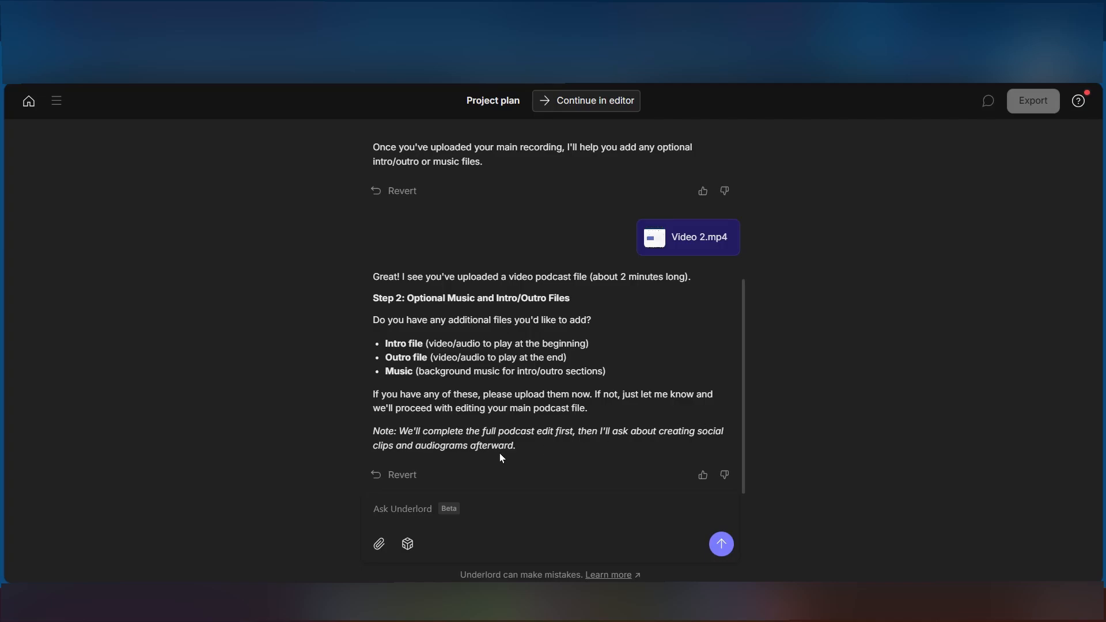
pyautogui.rightClick(535, 468)
pyautogui.click(332, 449)
pyautogui.click(723, 544)
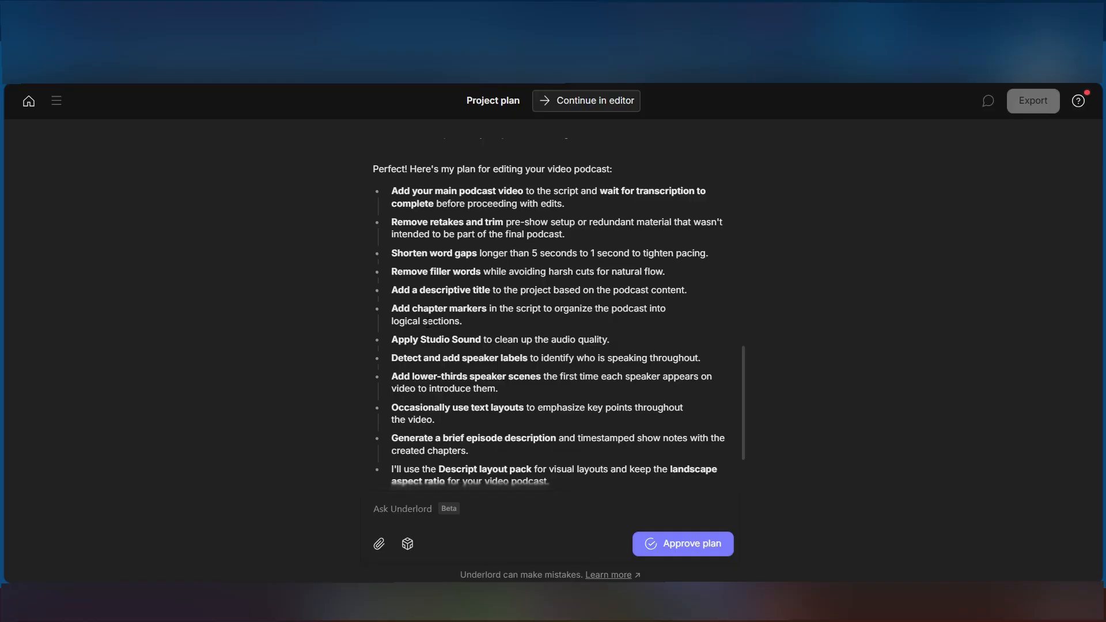
# Review the proposed editing plan and the aspect ratio and layout pack options in its style direction
pyautogui.scroll(-2, 437, 291)
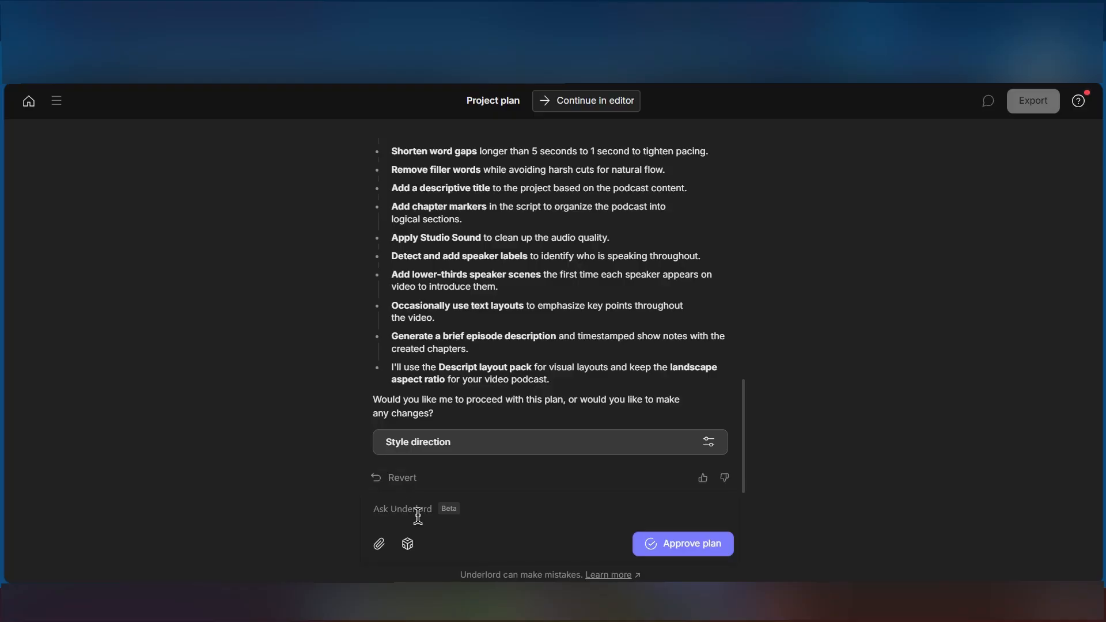
pyautogui.scroll(4, 418, 350)
pyautogui.scroll(-4, 418, 351)
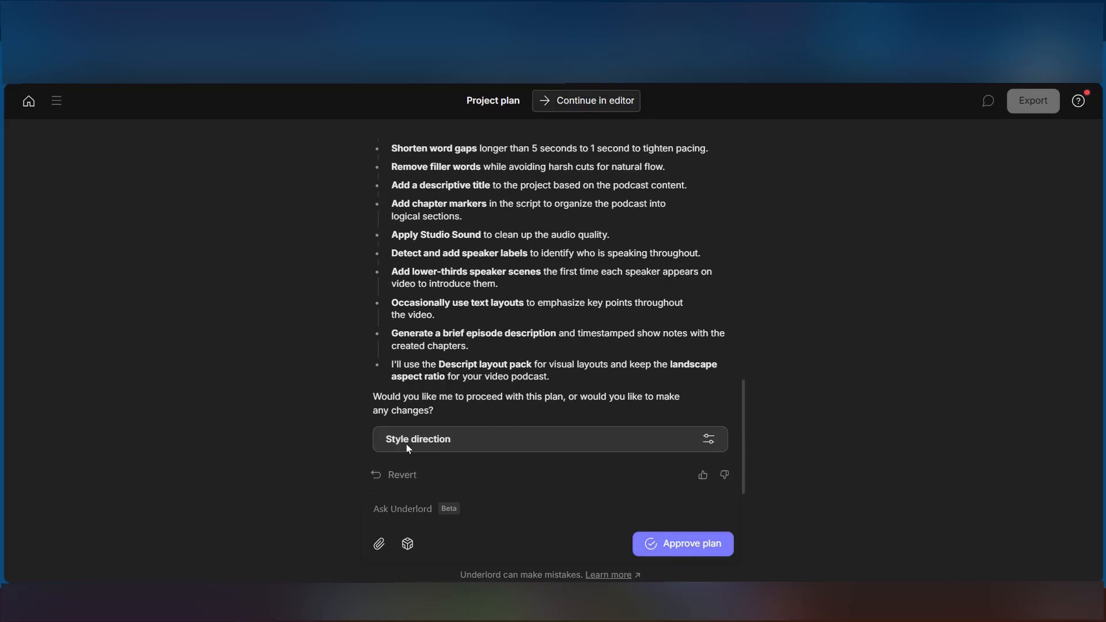
pyautogui.click(709, 439)
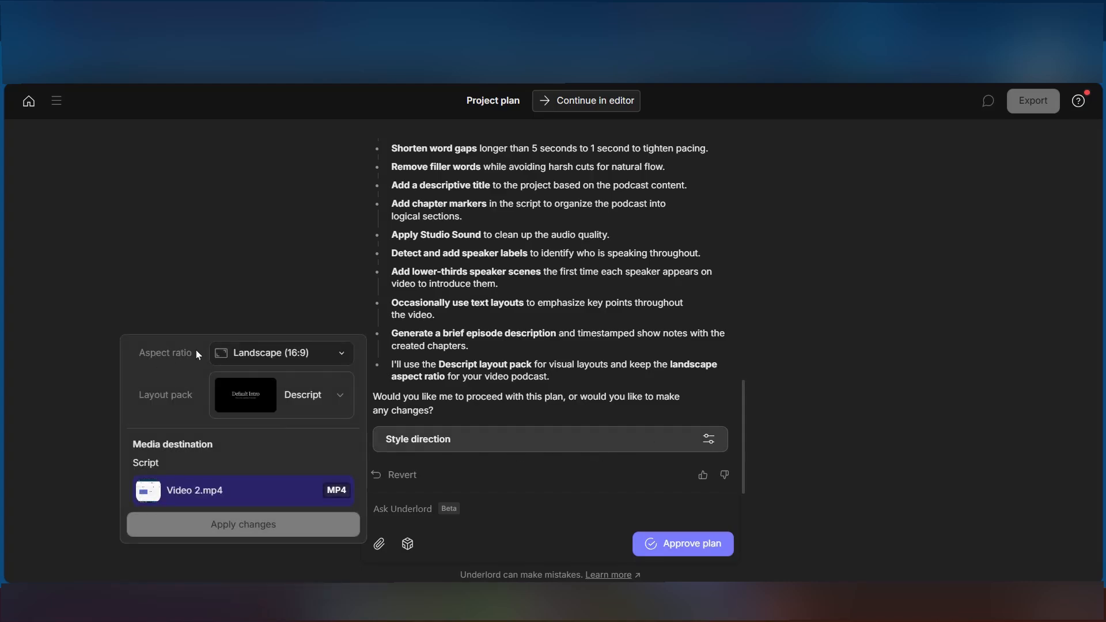
pyautogui.click(343, 354)
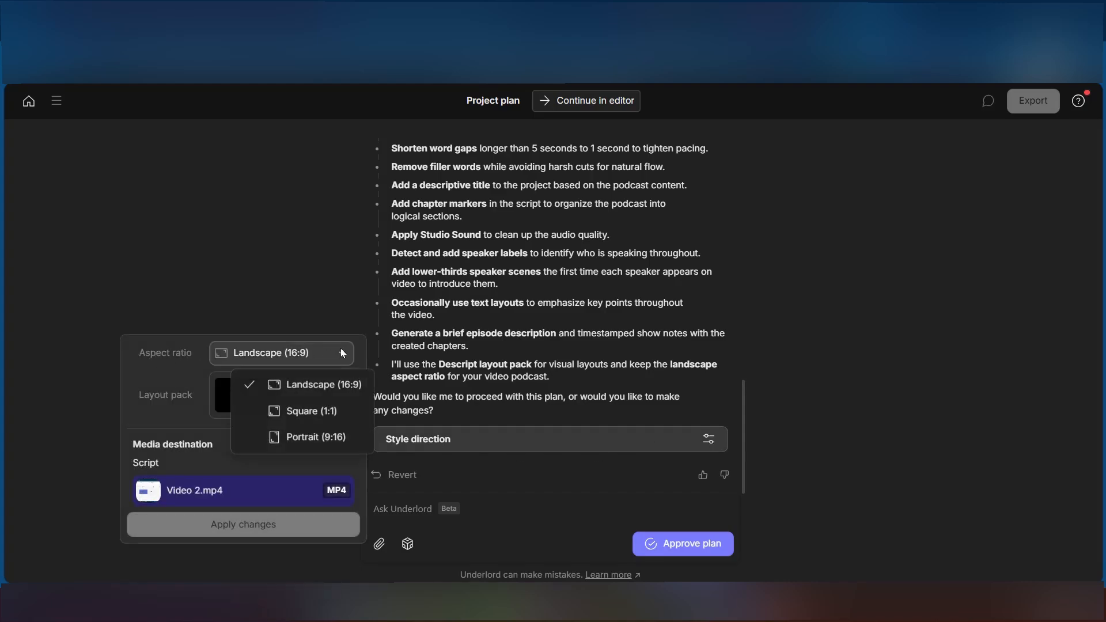
pyautogui.click(178, 347)
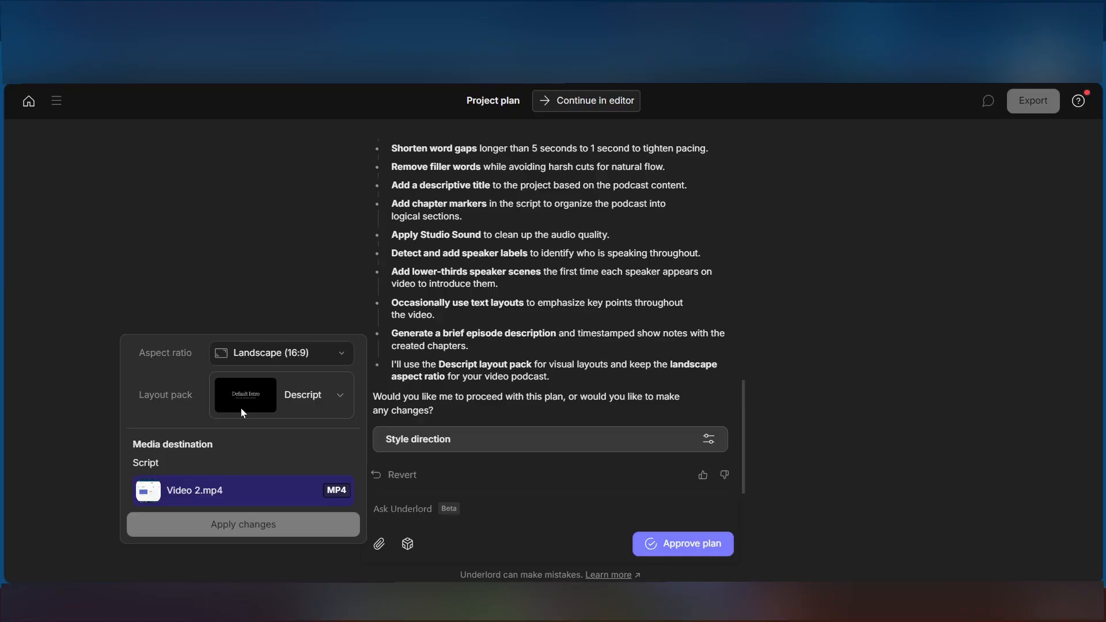
pyautogui.click(344, 396)
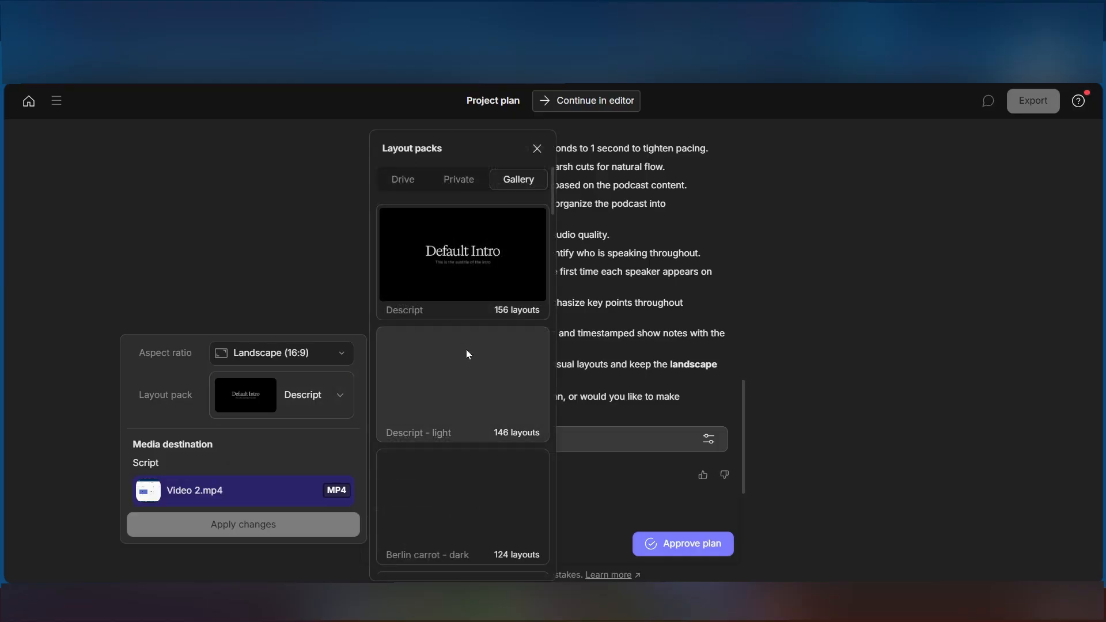
pyautogui.scroll(-7, 474, 382)
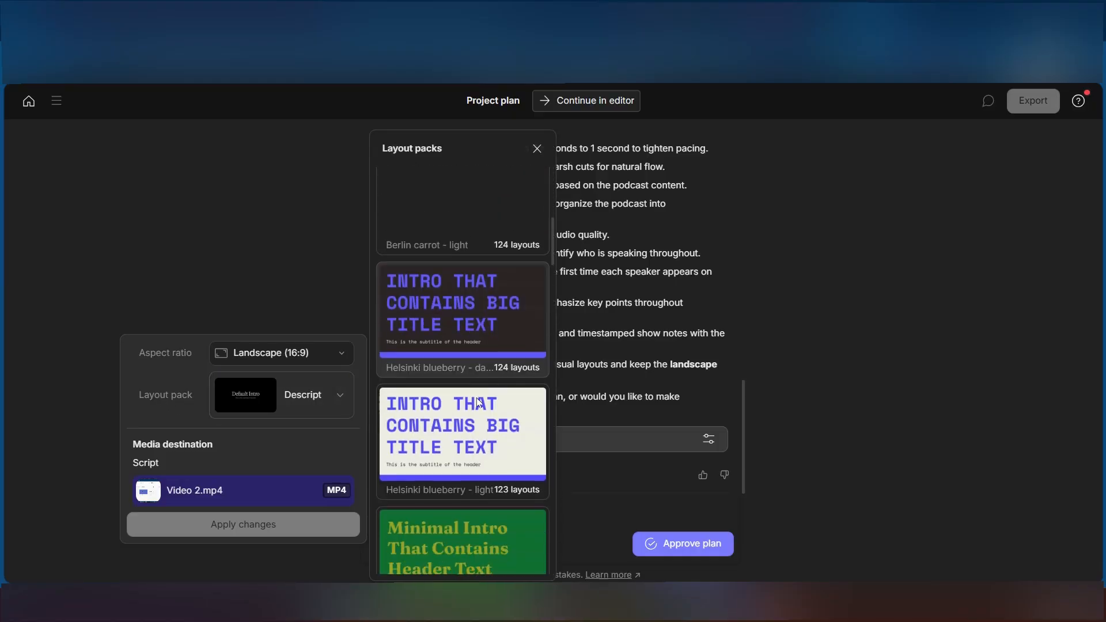
pyautogui.scroll(-10, 476, 399)
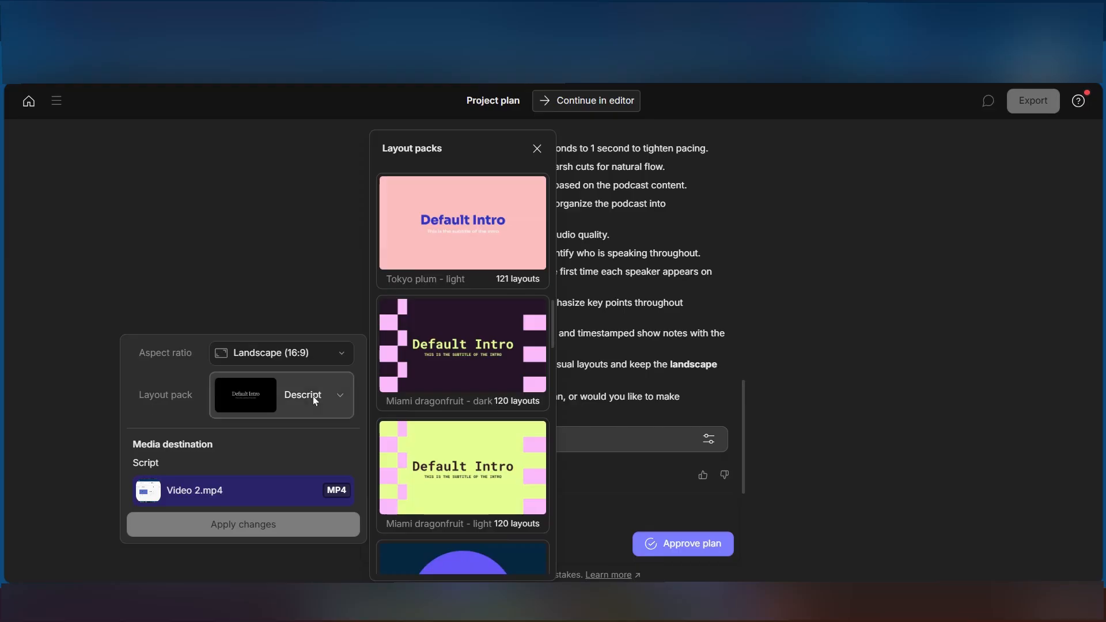
pyautogui.scroll(-7, 418, 371)
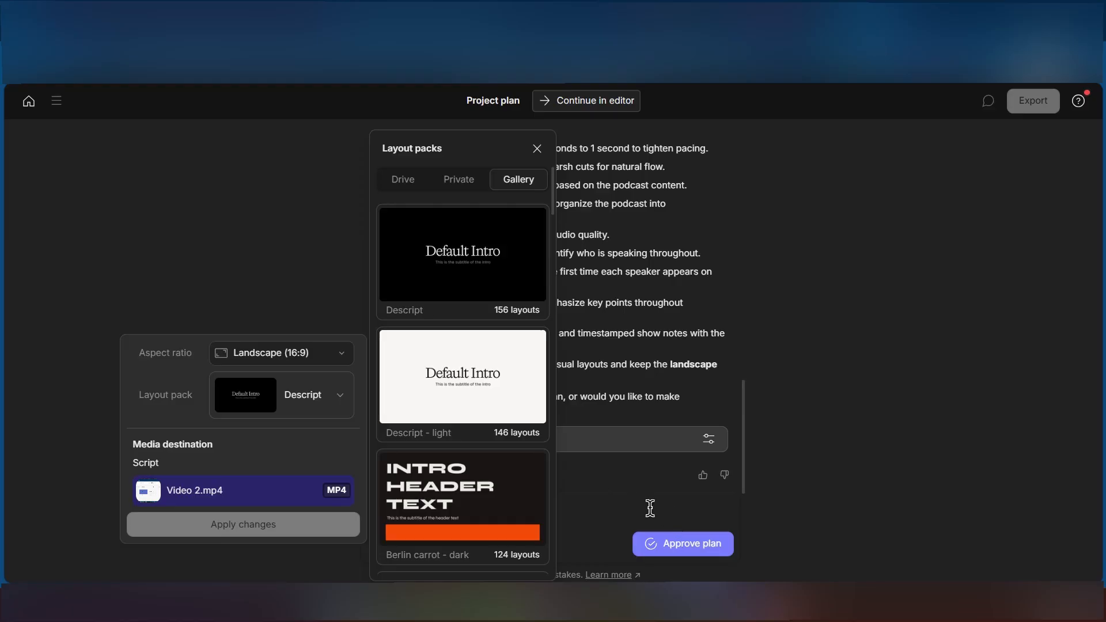
pyautogui.click(797, 516)
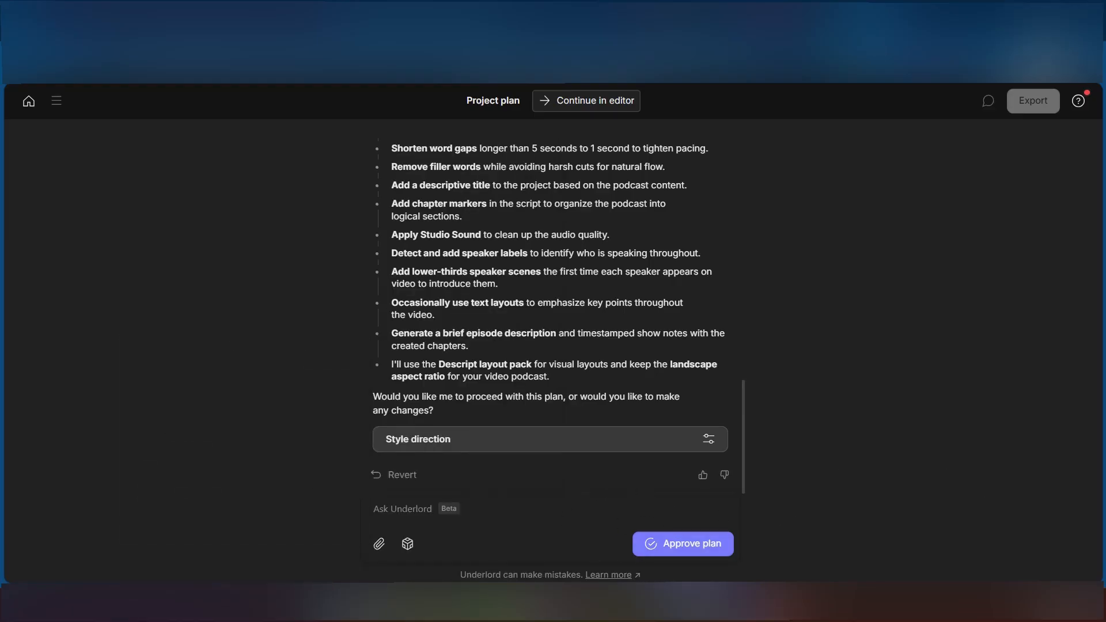
# Approve the proposed podcast editing plan so Underlord carries out the edits
pyautogui.click(680, 548)
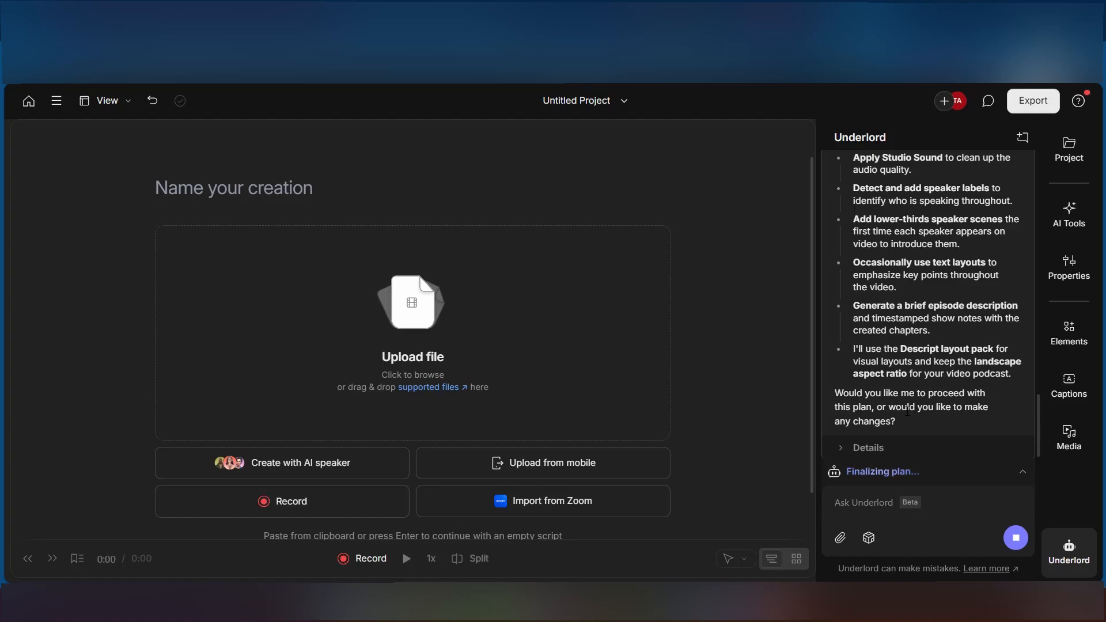
pyautogui.scroll(-1, 939, 407)
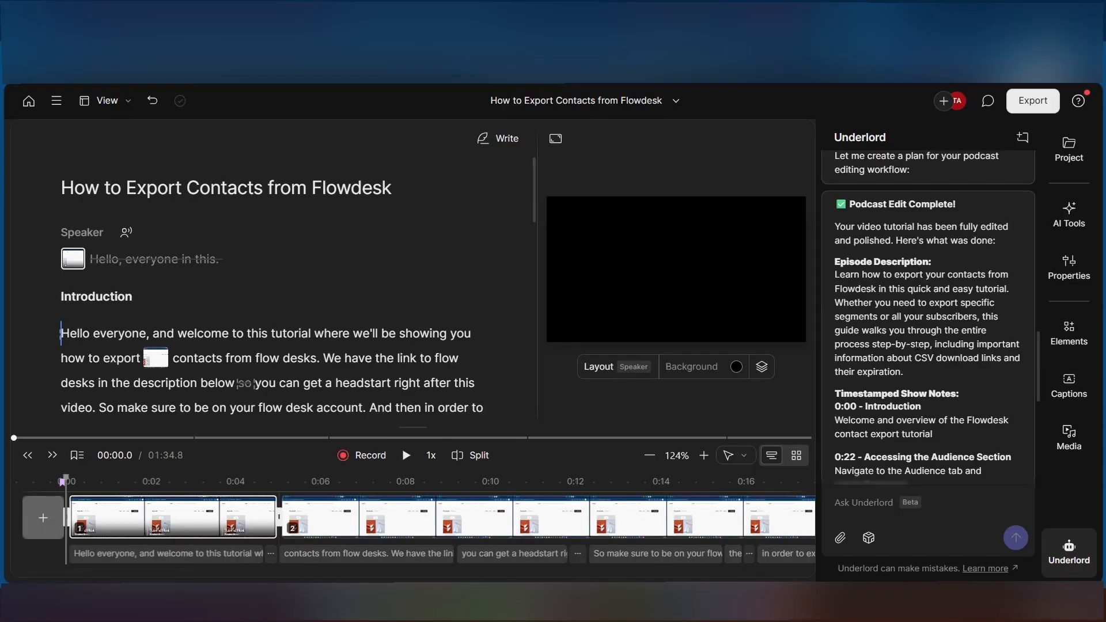
# Read through the Underlord conversation, examining the episode description, timestamped show notes and list of applied edits
pyautogui.scroll(6, 917, 346)
pyautogui.scroll(-6, 917, 345)
pyautogui.scroll(10, 917, 344)
pyautogui.scroll(-3, 883, 306)
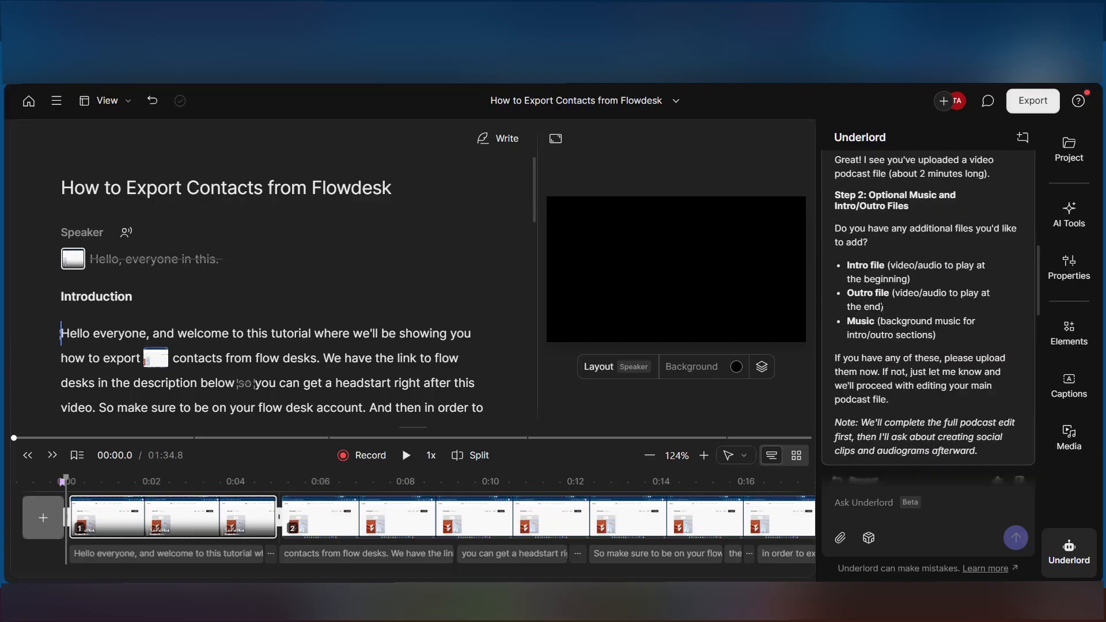
pyautogui.scroll(-10, 882, 302)
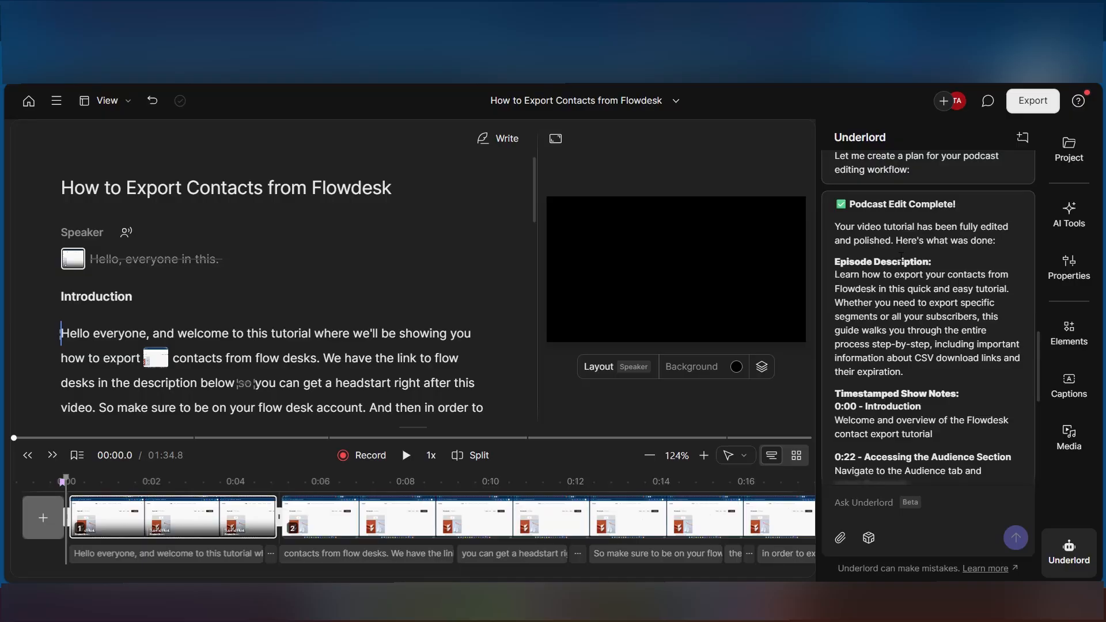
pyautogui.scroll(-3, 939, 302)
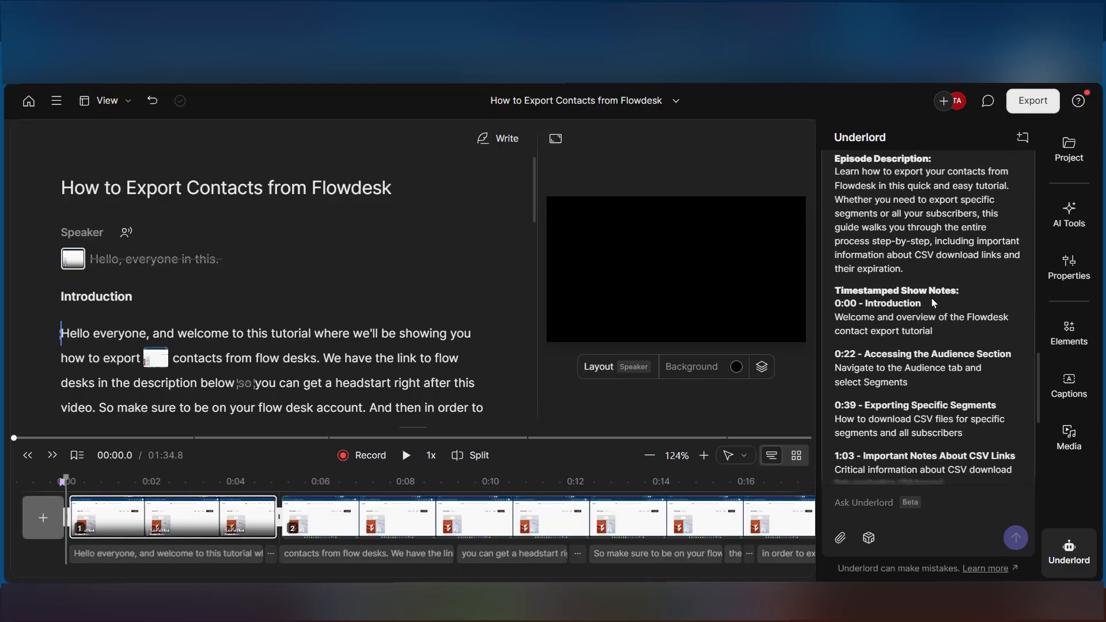
pyautogui.scroll(-3, 855, 186)
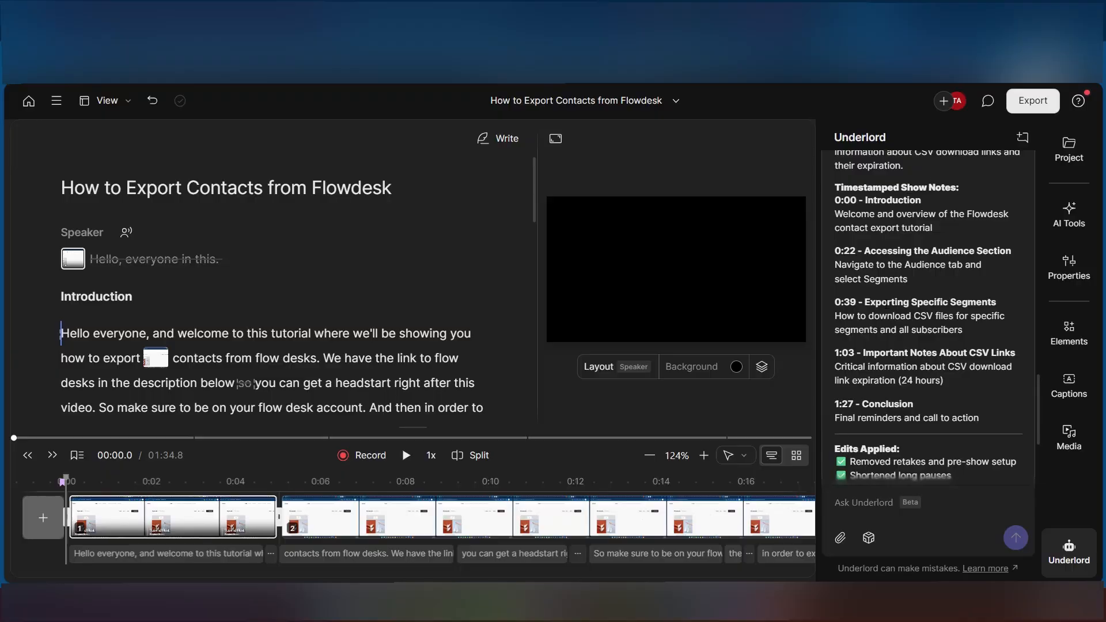
pyautogui.scroll(-6, 862, 238)
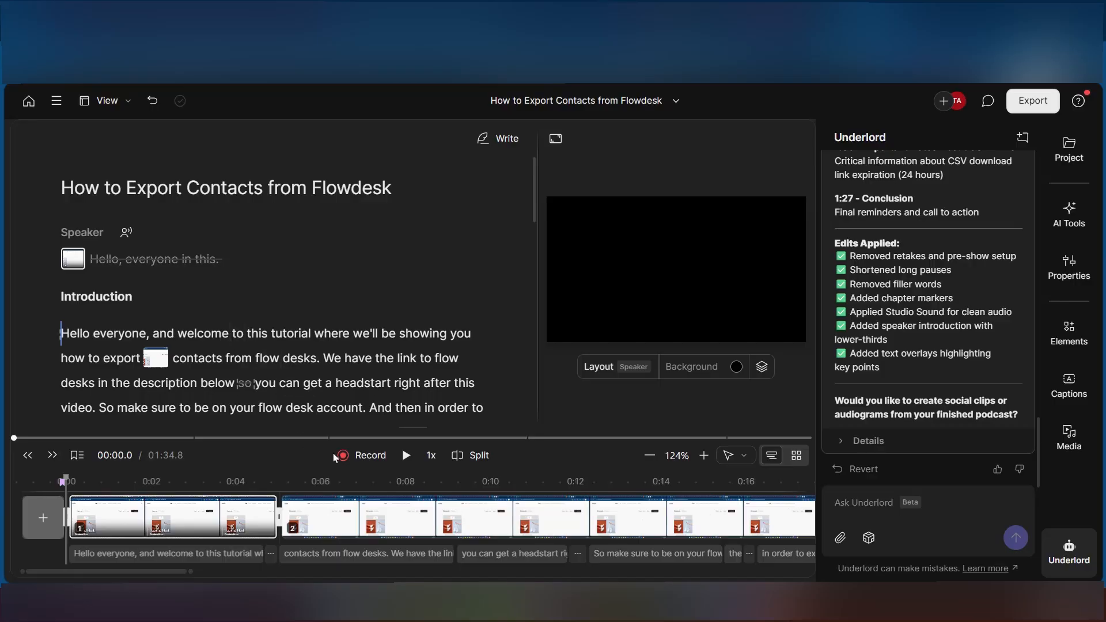
# Play the opening seconds of the edited video from the start to check the speaker lower third
pyautogui.click(406, 456)
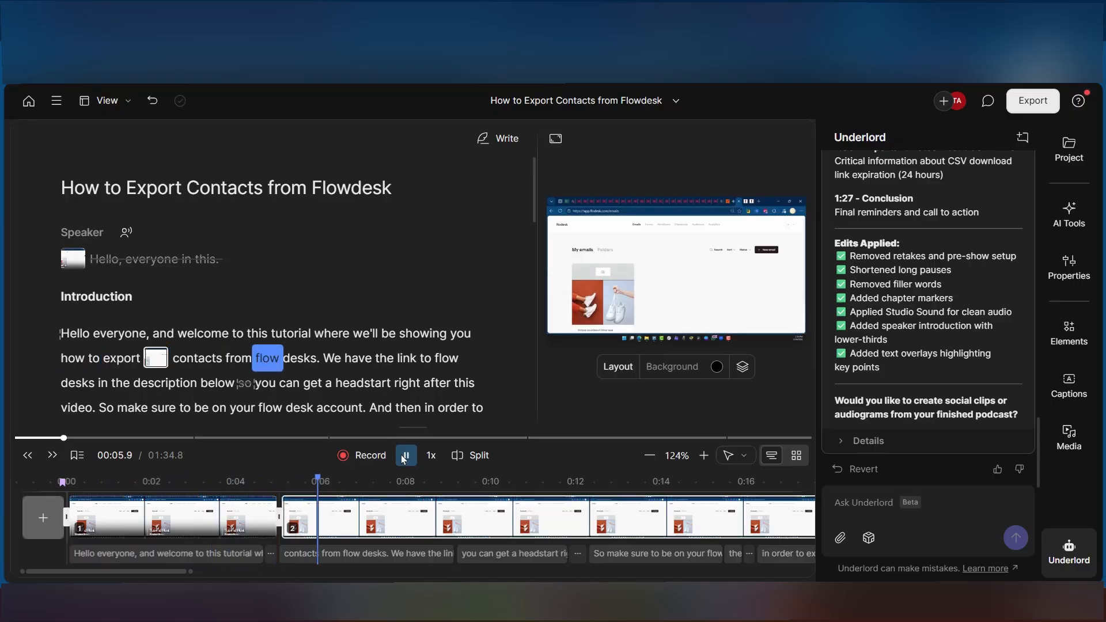
pyautogui.click(404, 456)
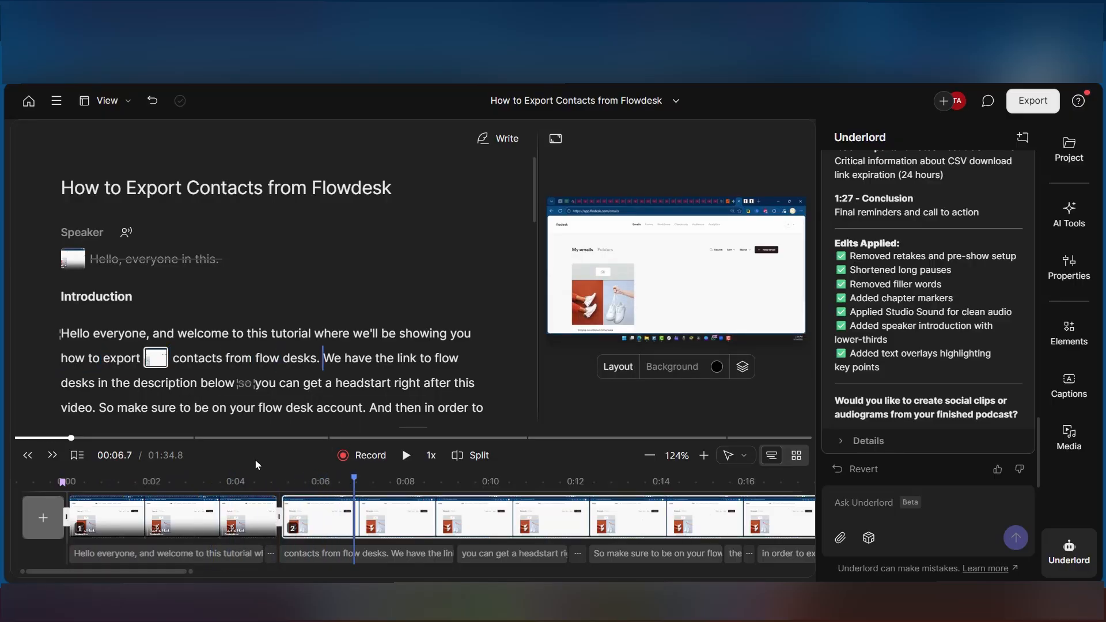
pyautogui.moveTo(242, 477); pyautogui.dragTo(35, 479)
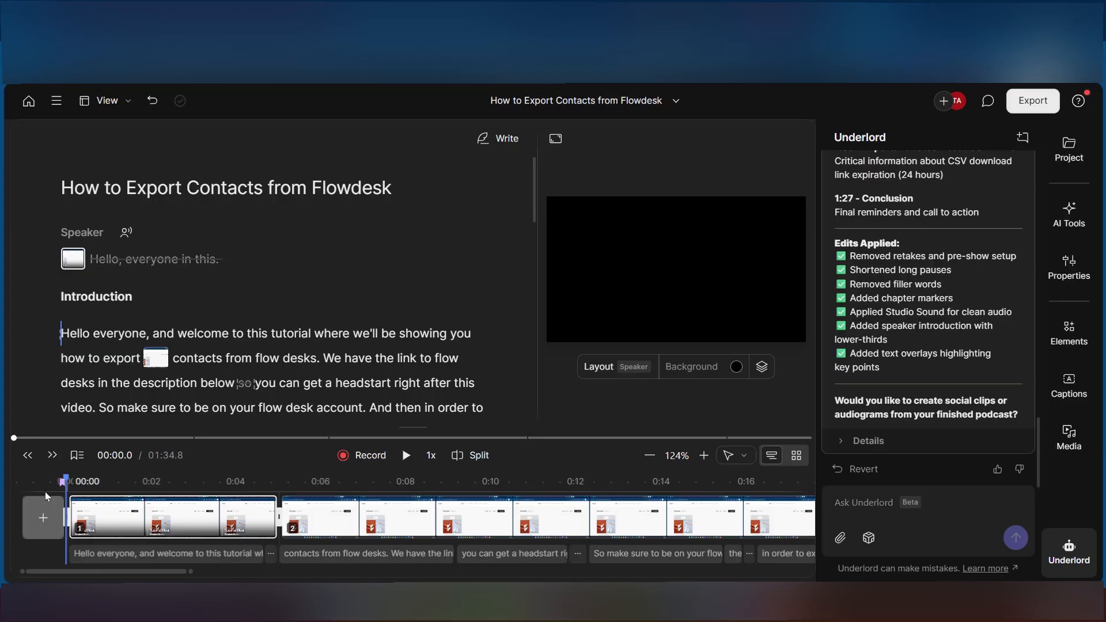
pyautogui.click(406, 456)
pyautogui.click(406, 456)
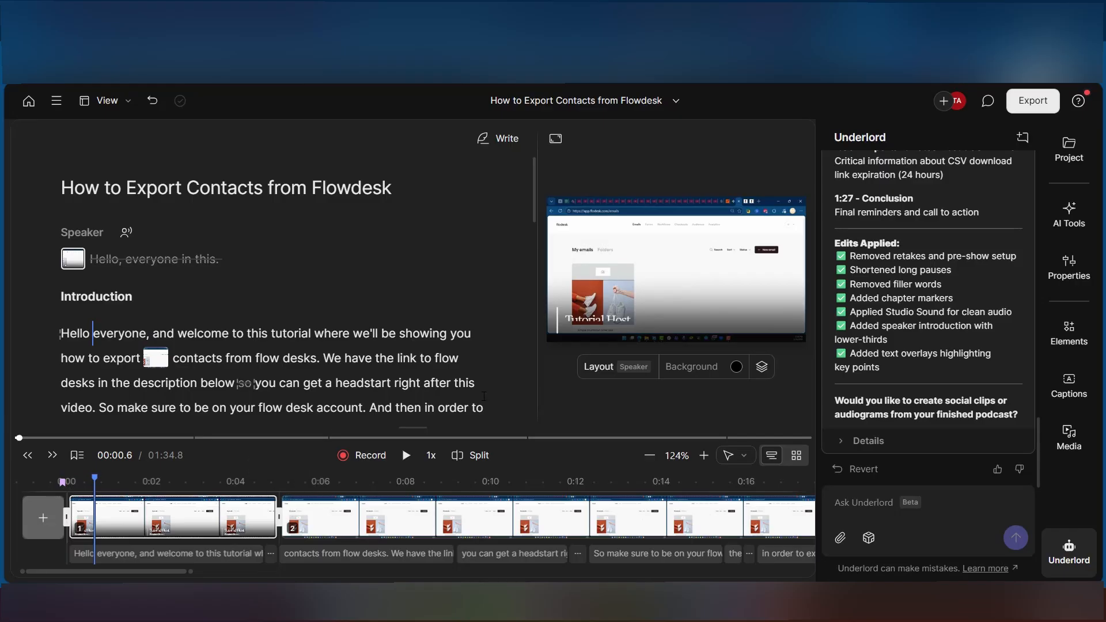
pyautogui.click(406, 456)
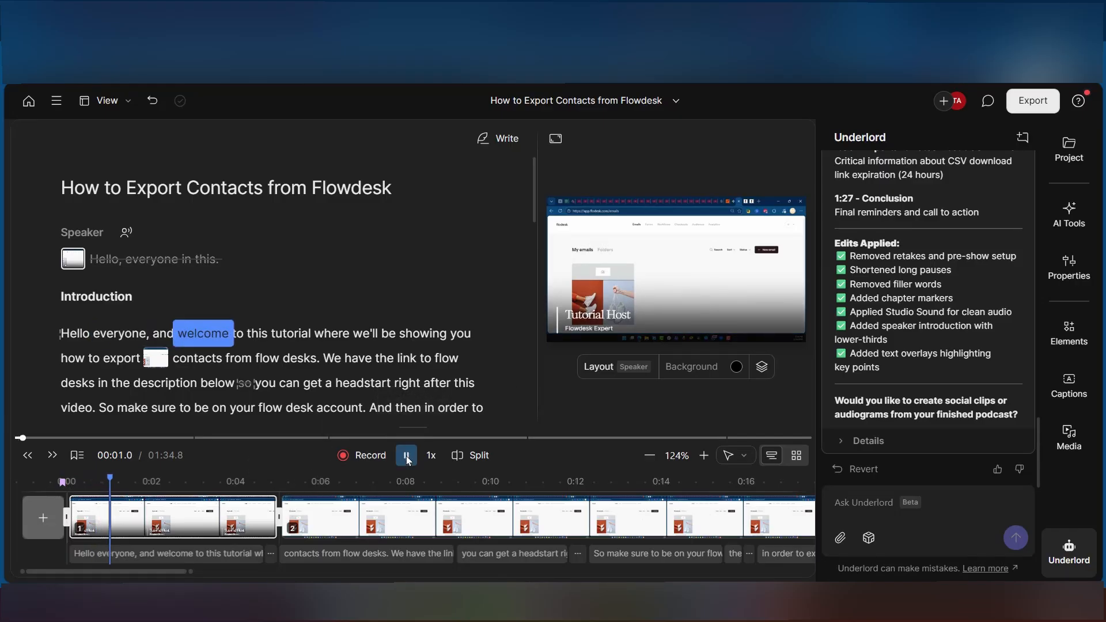
pyautogui.click(407, 456)
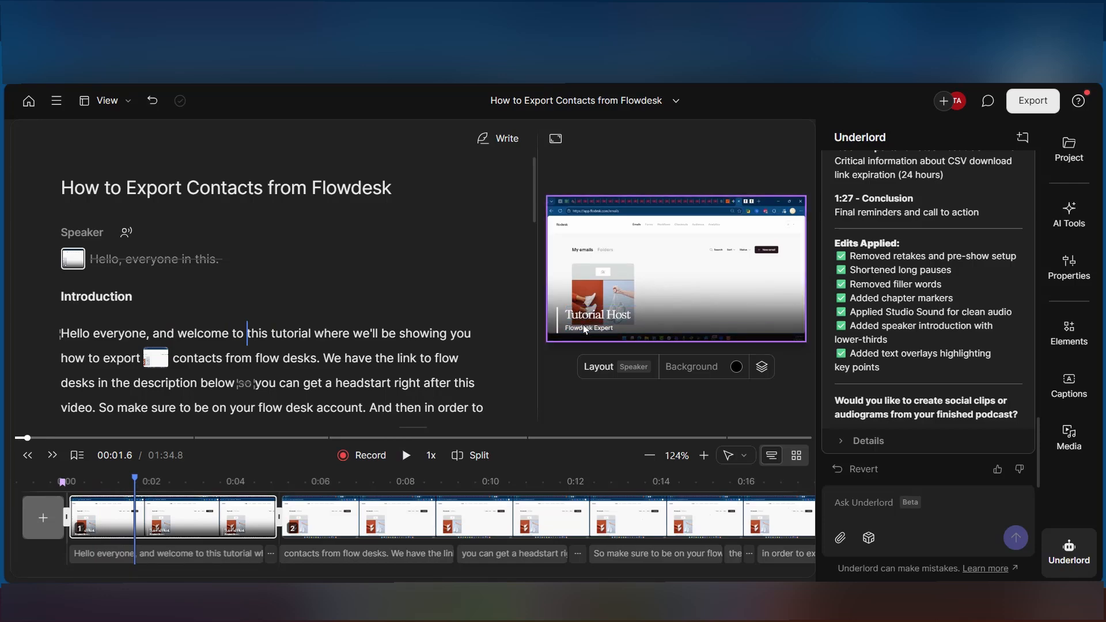
# Raise the lower third's text by setting the "Tutorial Host" title to Y 851 and the "Flowdesk Expert" subtitle to Y 945
pyautogui.doubleClick(612, 317)
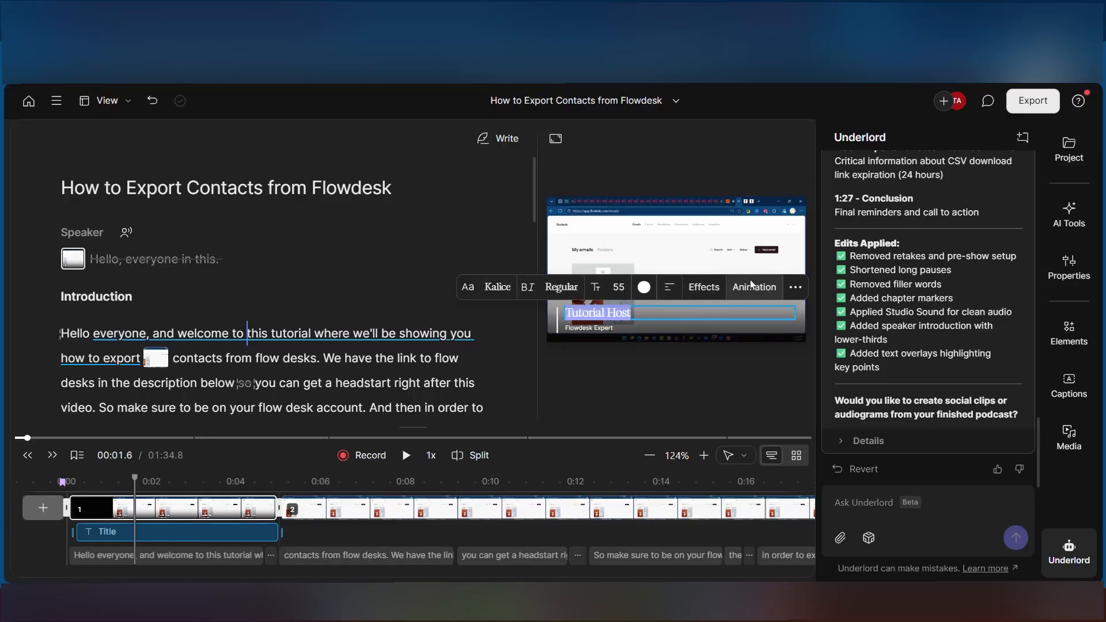
pyautogui.click(795, 287)
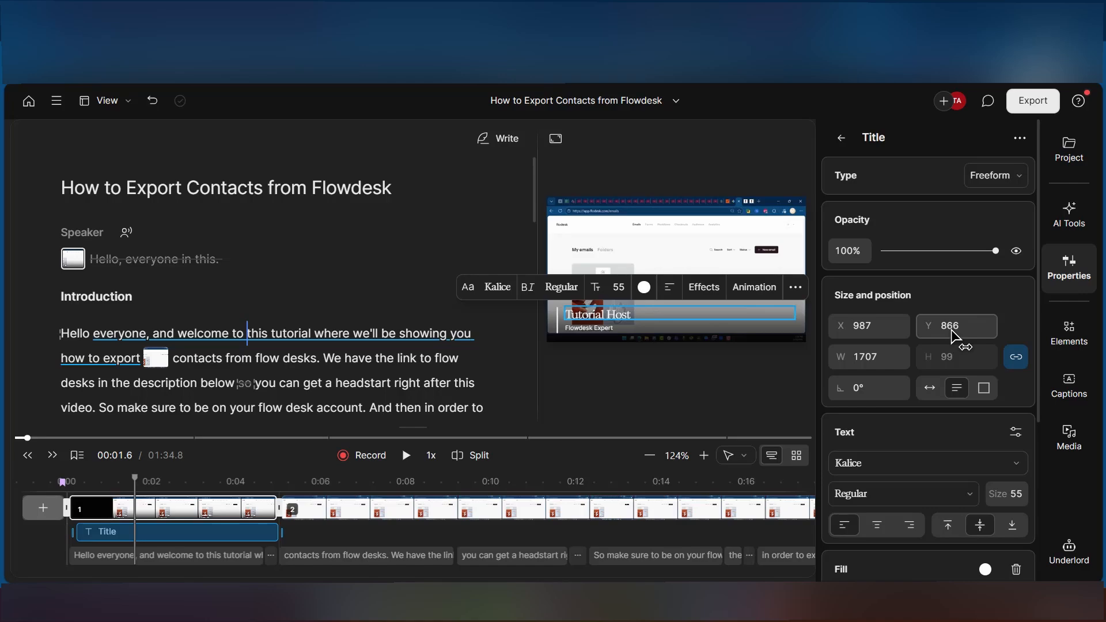
pyautogui.moveTo(957, 338); pyautogui.dragTo(928, 336)
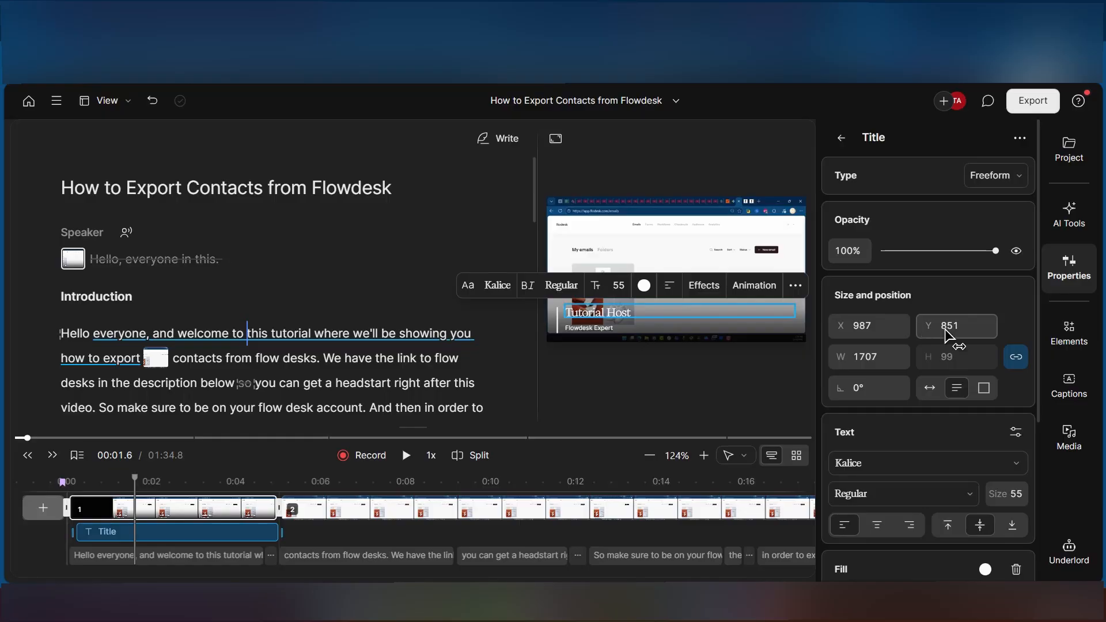
pyautogui.click(603, 328)
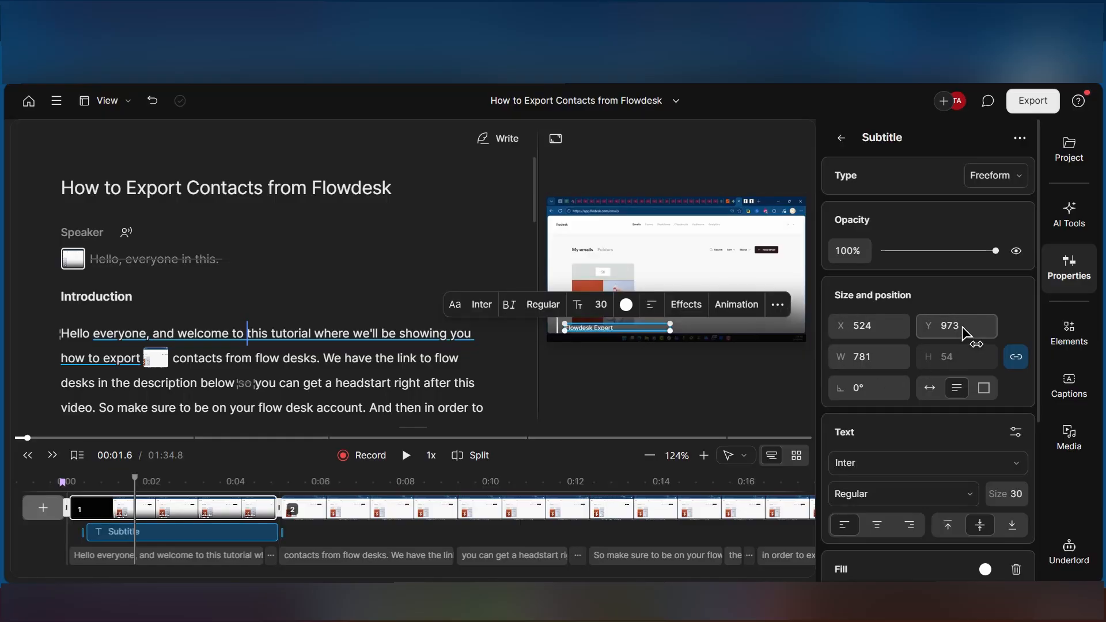
pyautogui.moveTo(940, 326); pyautogui.dragTo(924, 327)
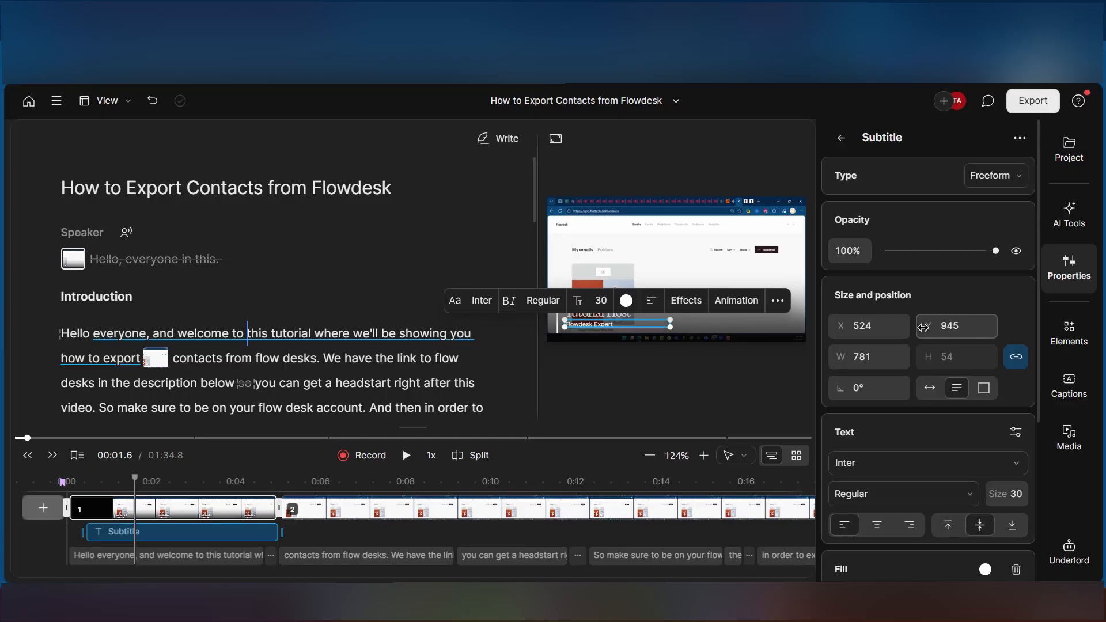
# Play the opening of scene 1 to check the repositioned "Tutorial Host" lower third
pyautogui.click(562, 319)
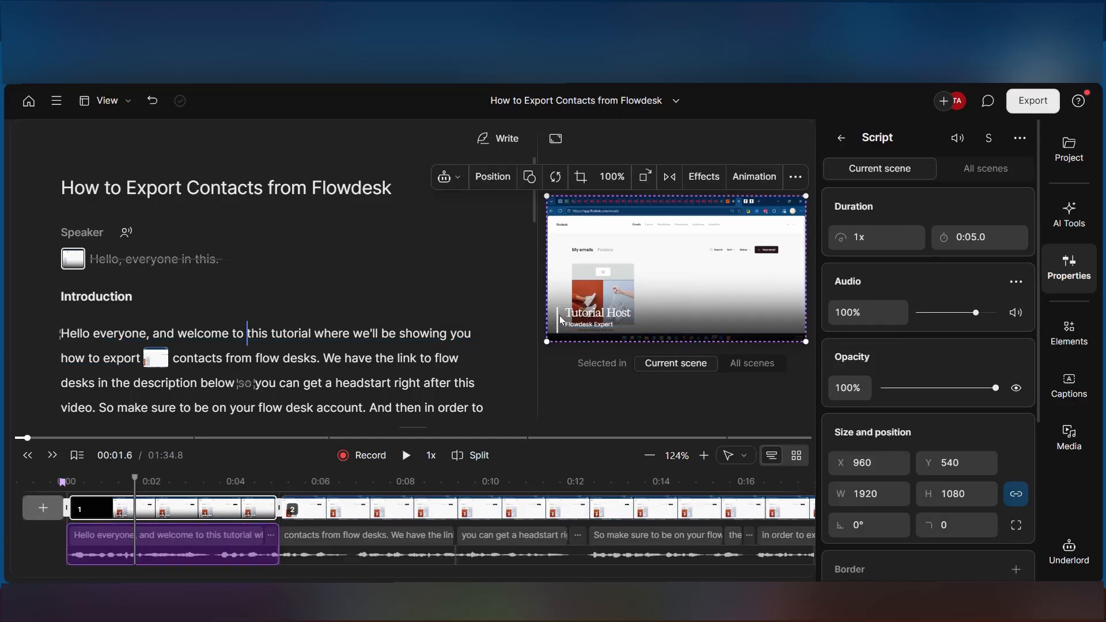
pyautogui.click(406, 455)
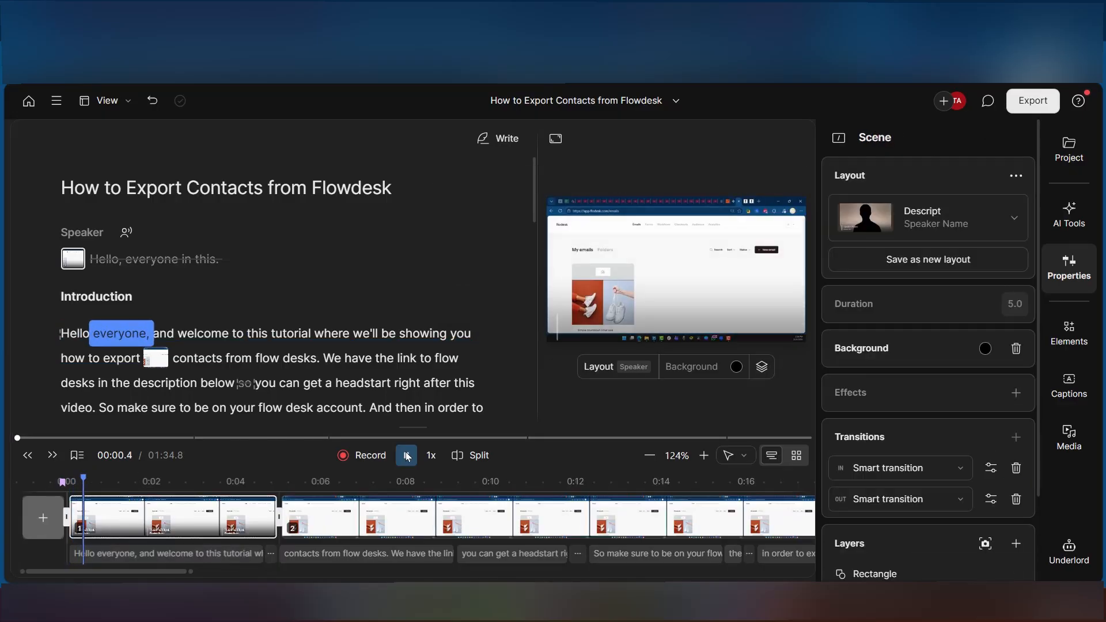
pyautogui.click(407, 456)
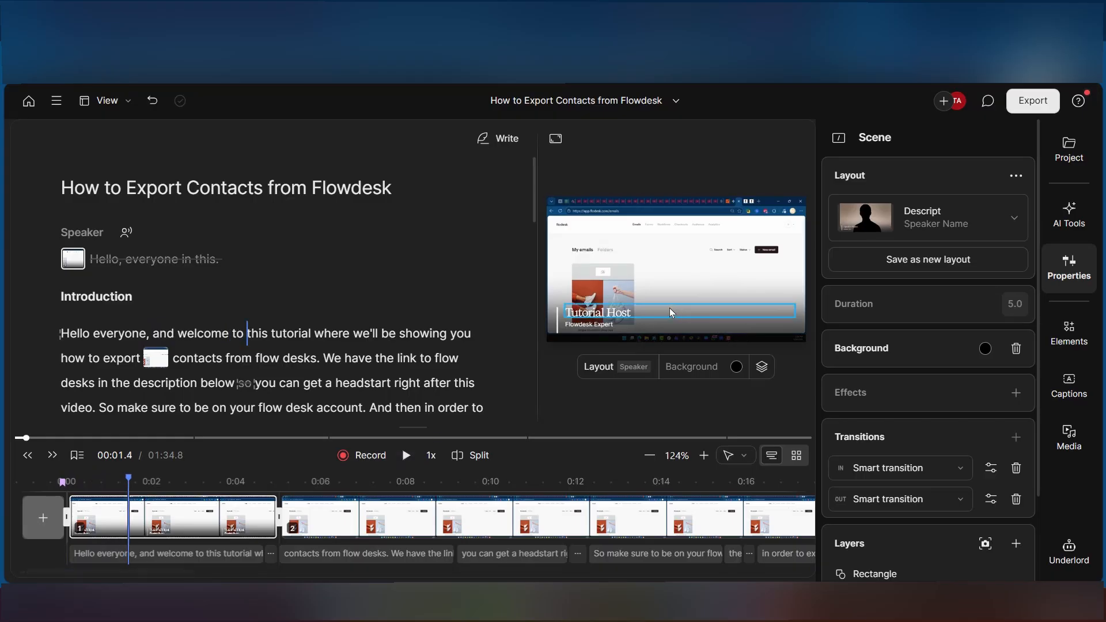
pyautogui.click(576, 326)
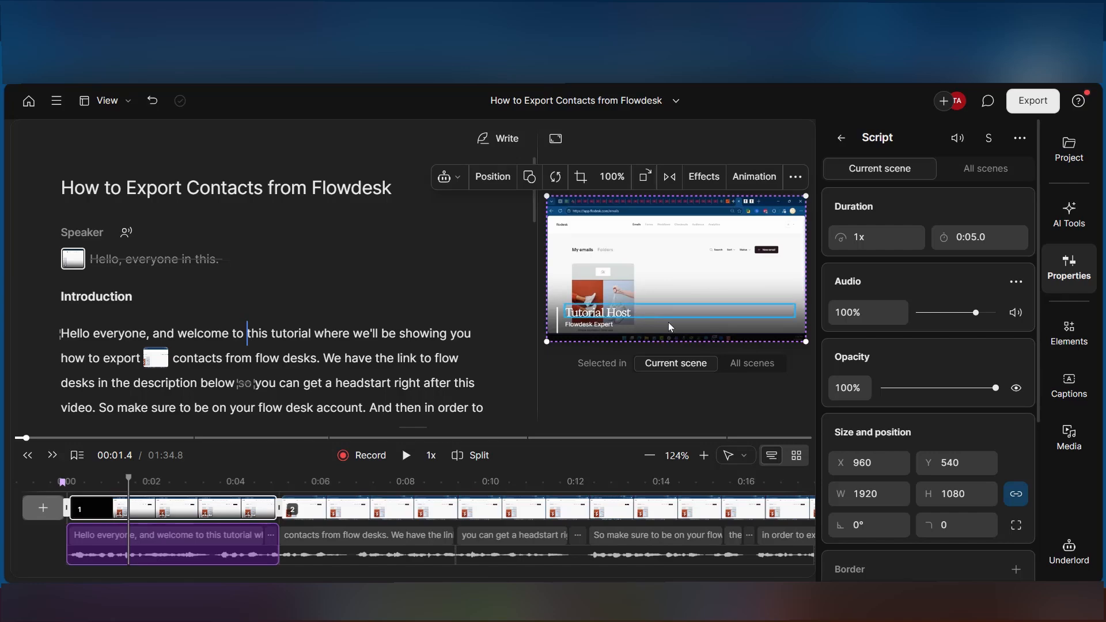
# Play the last seconds of scene 1 into scene 2 to check the transition between them
pyautogui.click(253, 483)
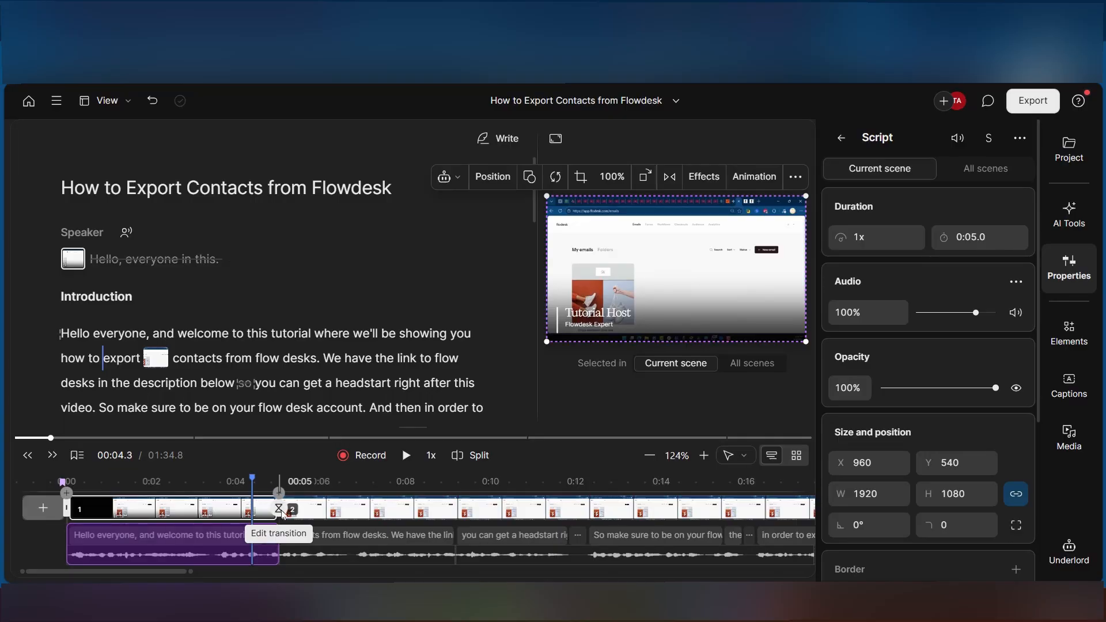
pyautogui.click(244, 508)
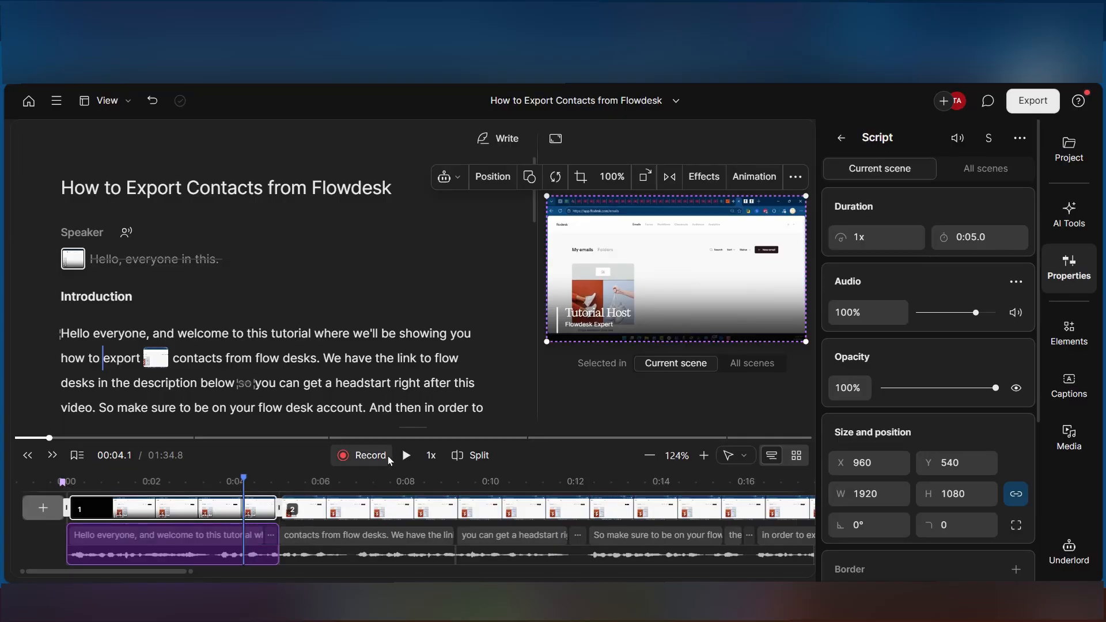
pyautogui.moveTo(244, 479); pyautogui.dragTo(219, 485)
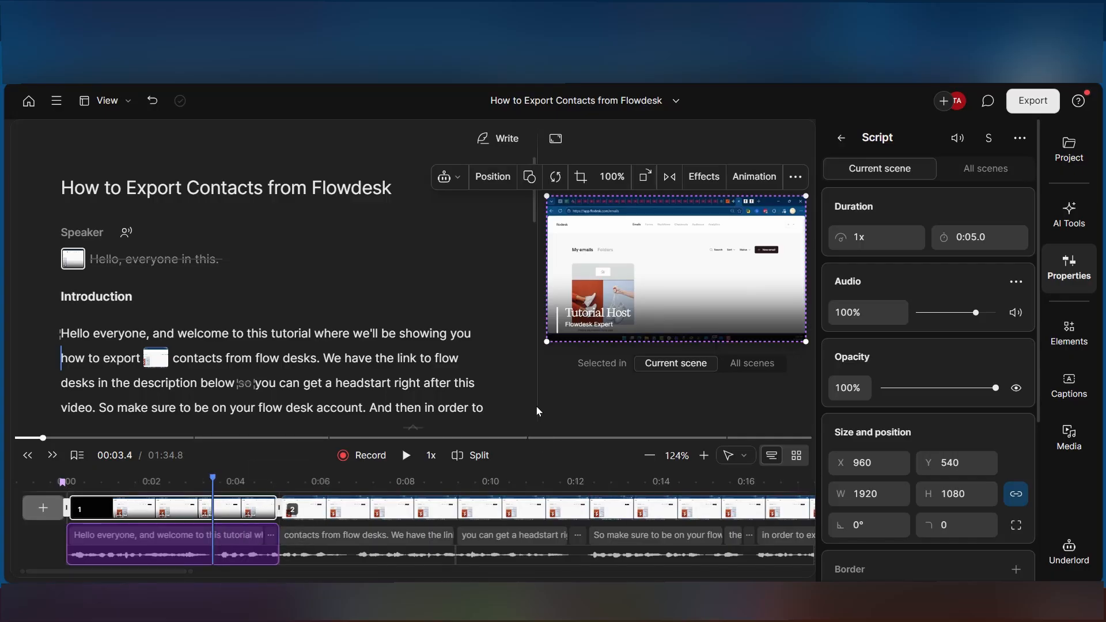
pyautogui.click(407, 456)
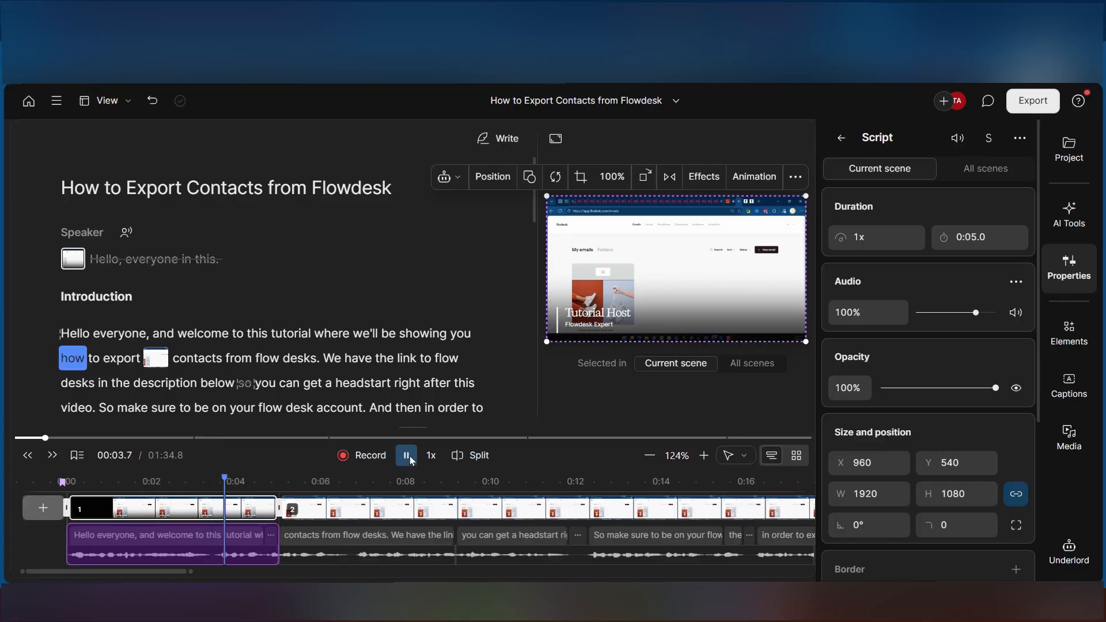
pyautogui.click(406, 455)
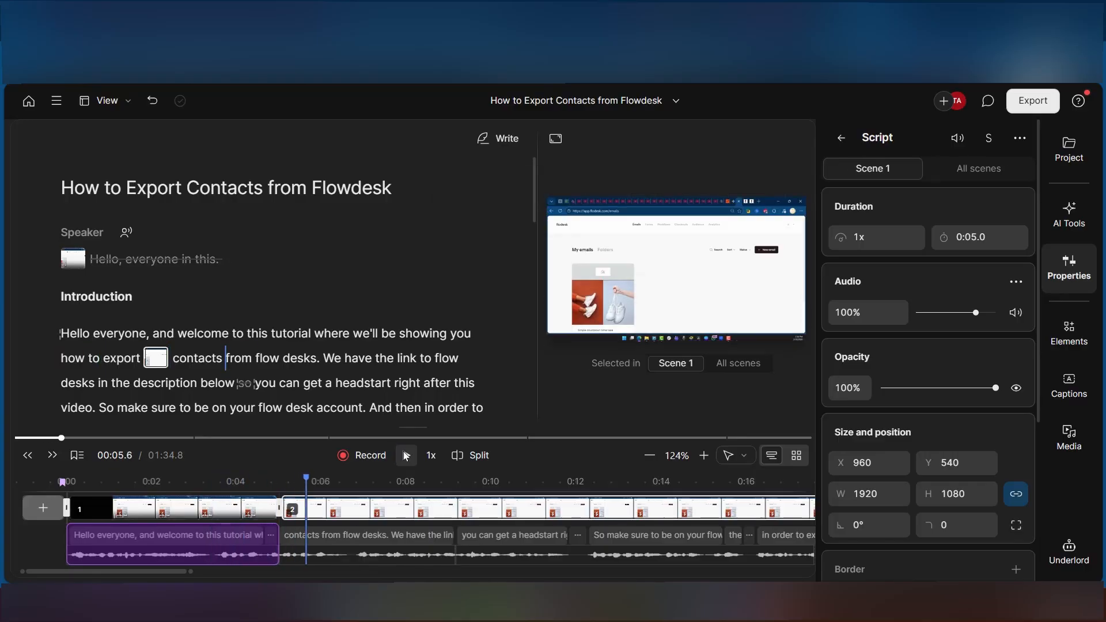
# Change the transition between scenes 1 and 2 to Wipe
pyautogui.click(282, 508)
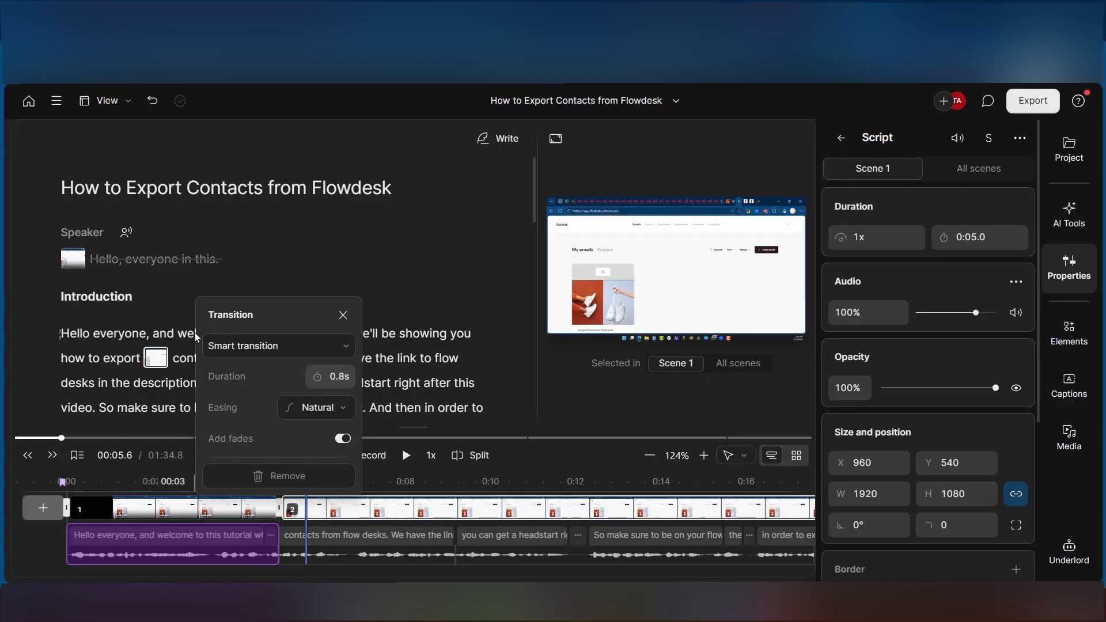
pyautogui.click(277, 346)
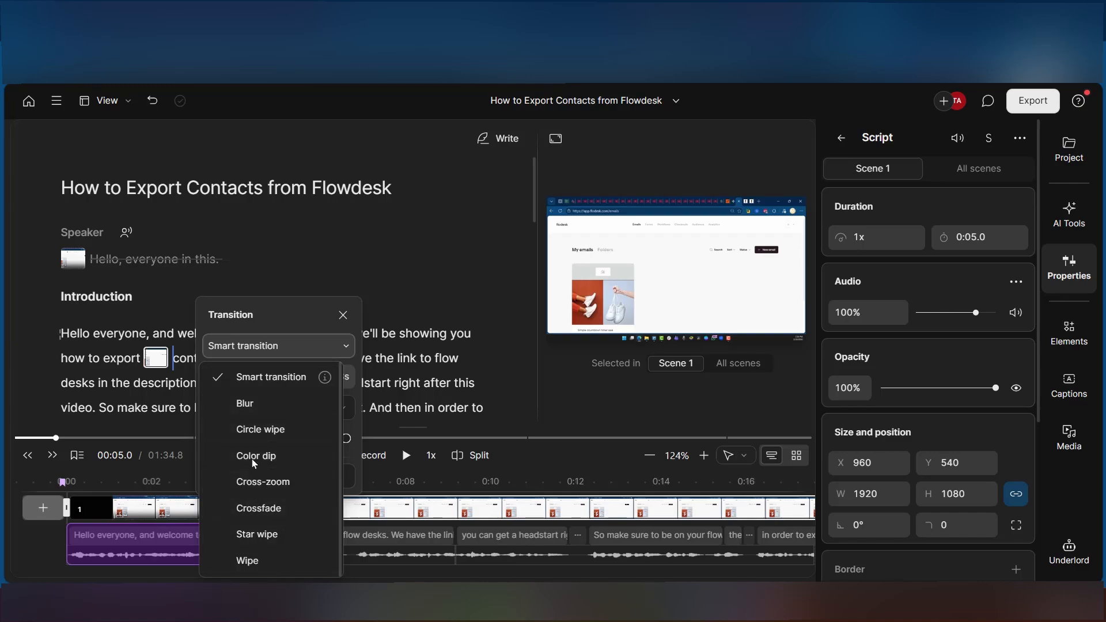
pyautogui.click(265, 561)
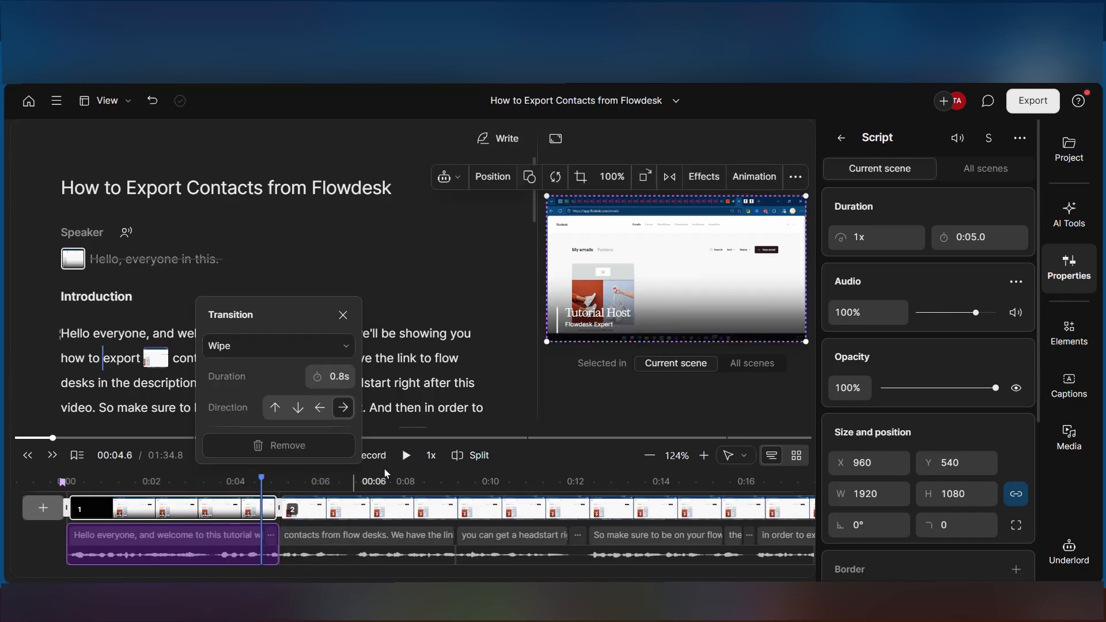
pyautogui.click(262, 473)
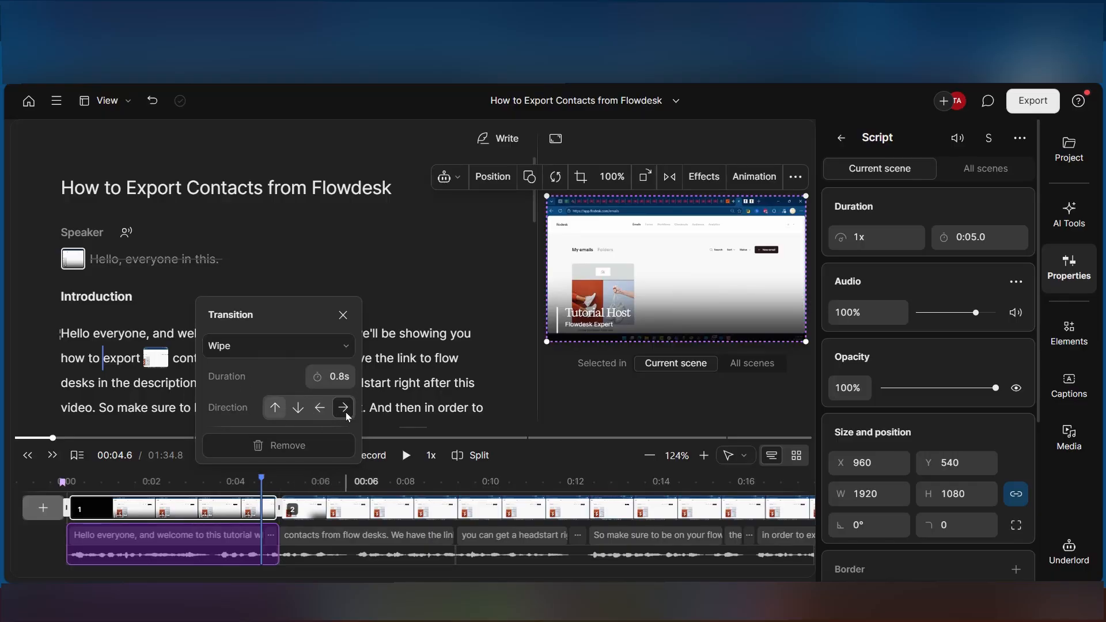
pyautogui.click(344, 316)
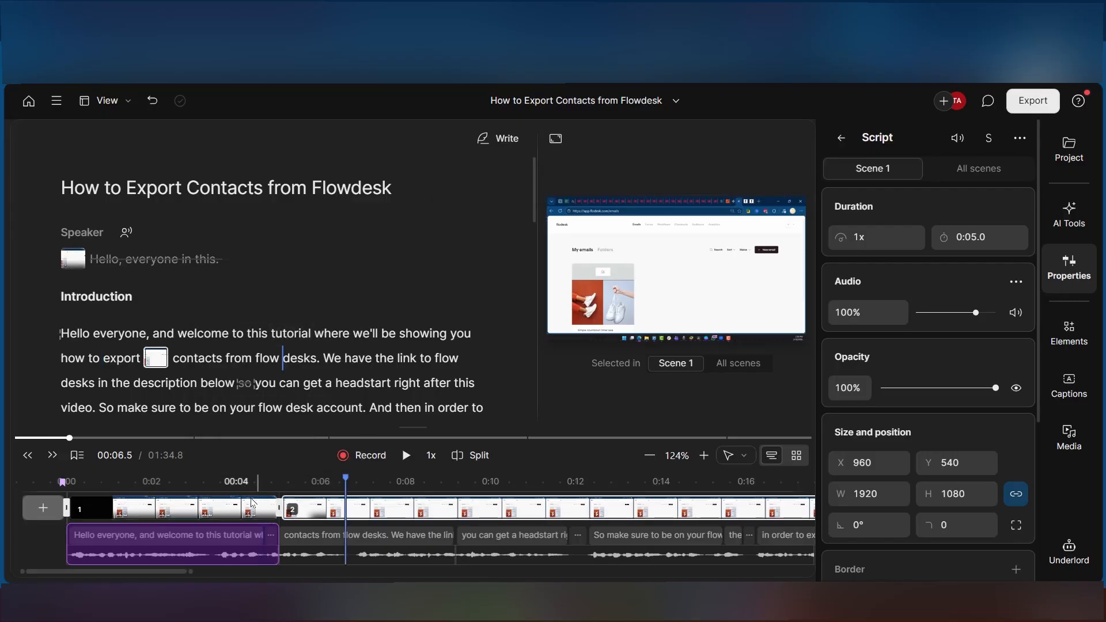
# Play and scrub across the cut from scene 1 to scene 2 to preview the Wipe transition
pyautogui.click(211, 480)
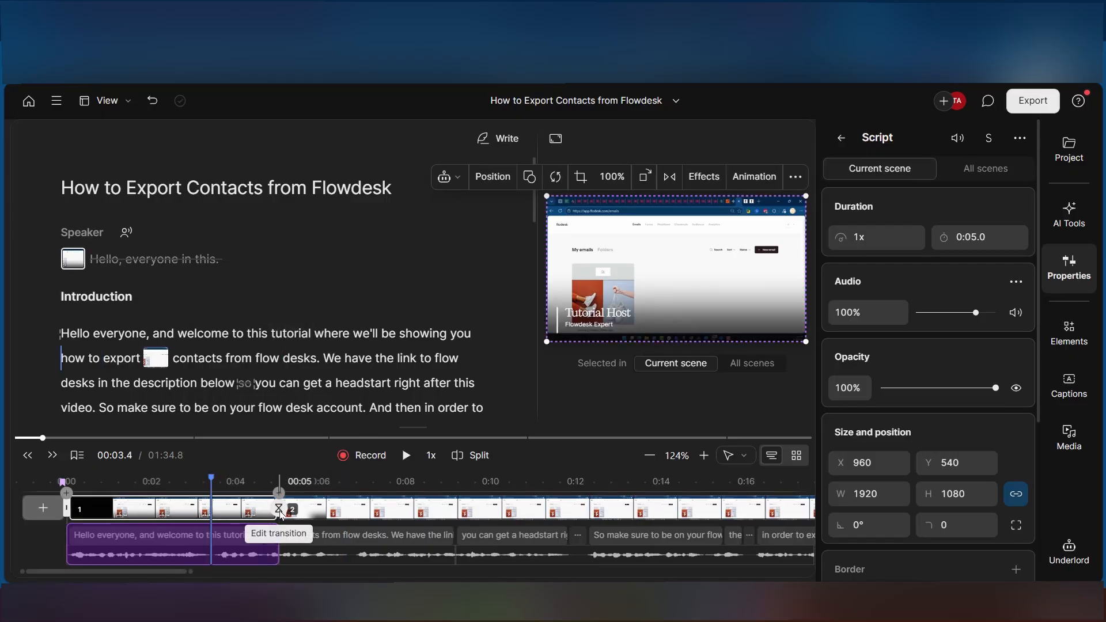
pyautogui.click(406, 456)
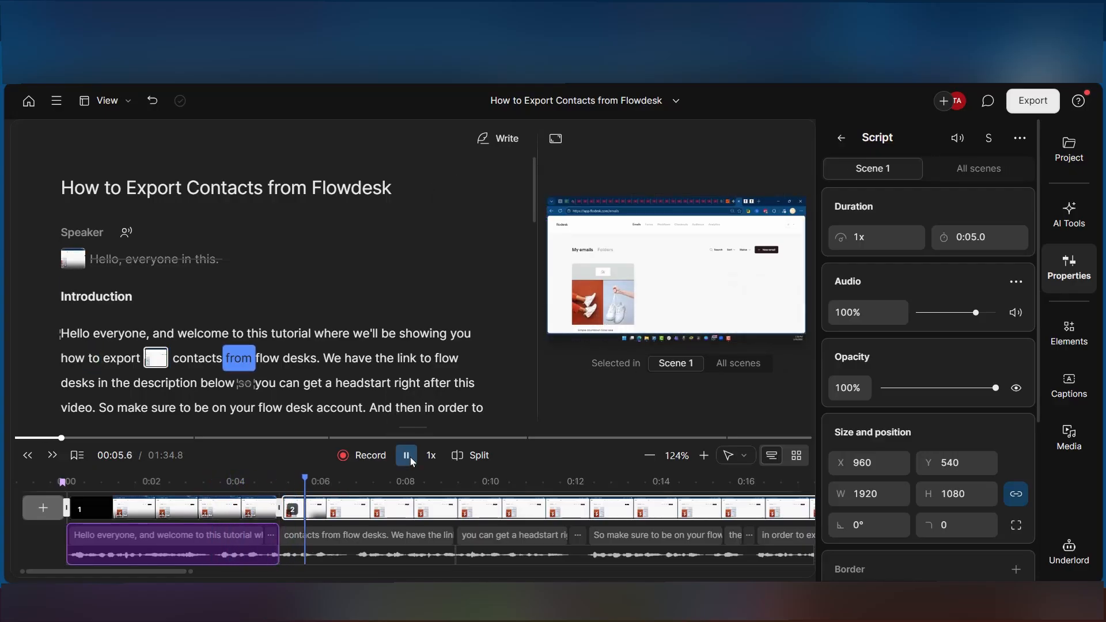
pyautogui.click(272, 482)
pyautogui.moveTo(272, 481)
pyautogui.mouseDown()
pyautogui.moveTo(281, 482)
pyautogui.moveTo(246, 481)
pyautogui.moveTo(288, 484)
pyautogui.moveTo(264, 489)
pyautogui.mouseUp()
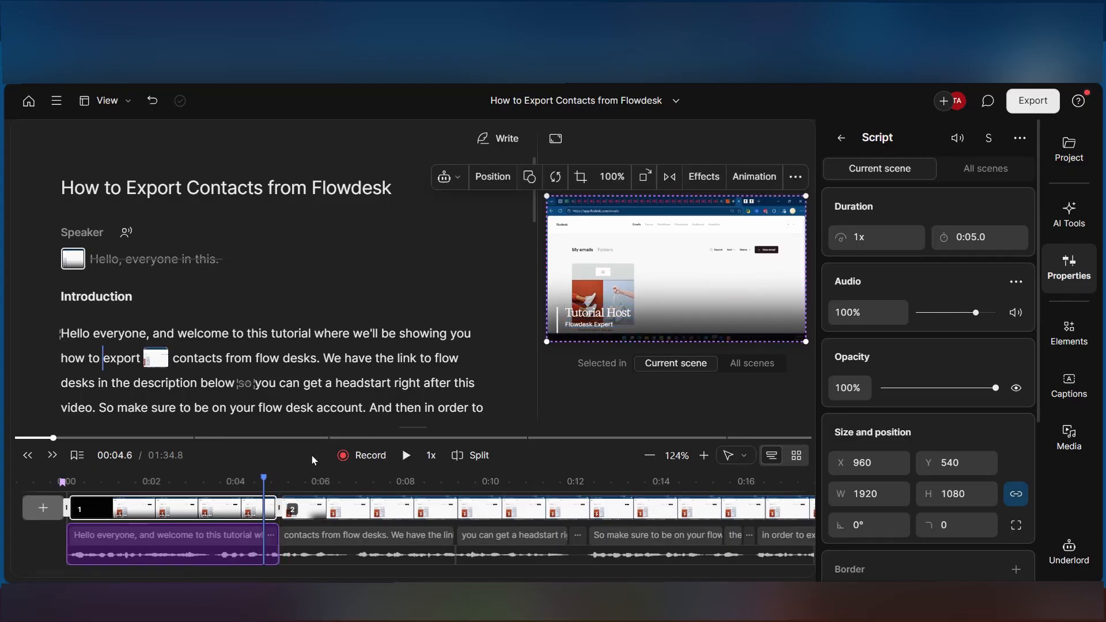
pyautogui.click(280, 482)
pyautogui.moveTo(280, 482); pyautogui.dragTo(345, 486)
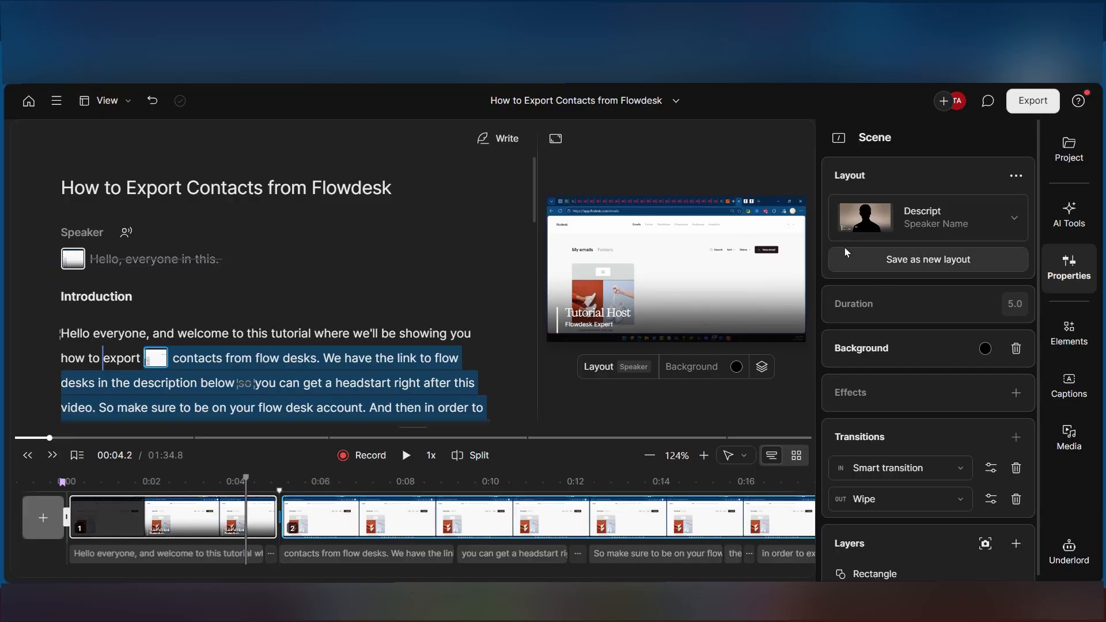
# Reopen the Underlord conversation at the list of applied edits
pyautogui.click(1069, 216)
pyautogui.click(1068, 216)
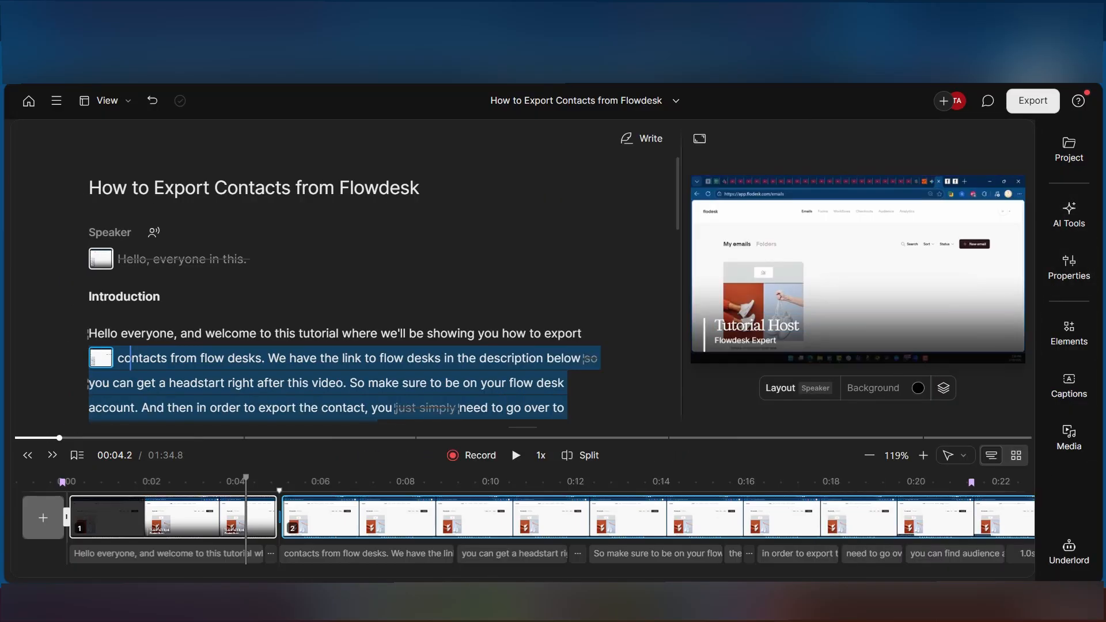
pyautogui.click(1077, 553)
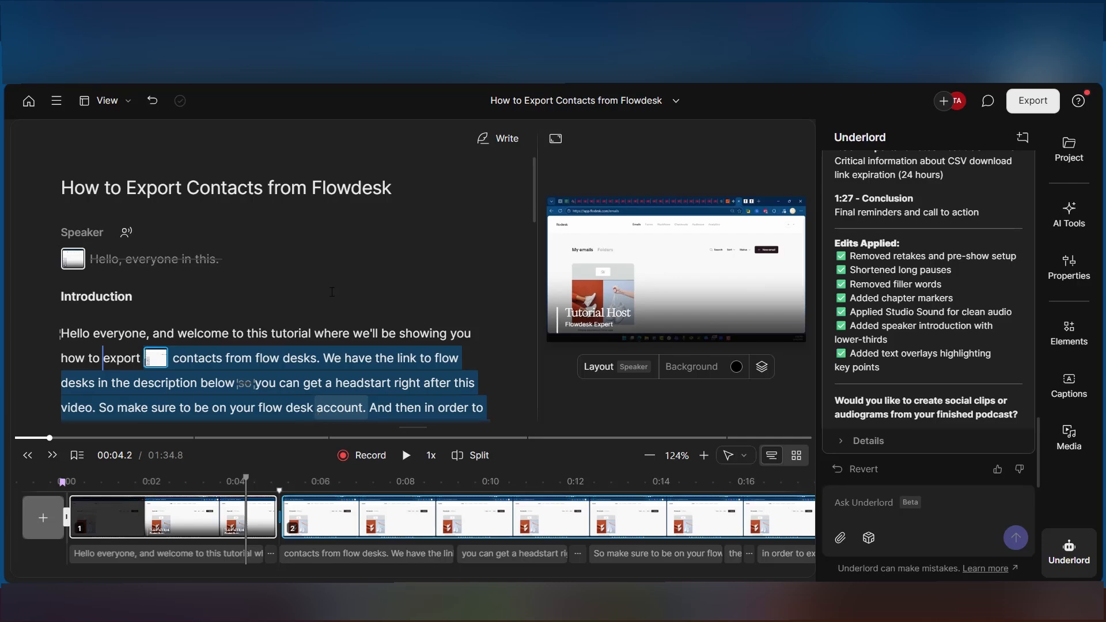
# Look through the project's export options, including the subtitle settings and the timeline format
pyautogui.click(1031, 103)
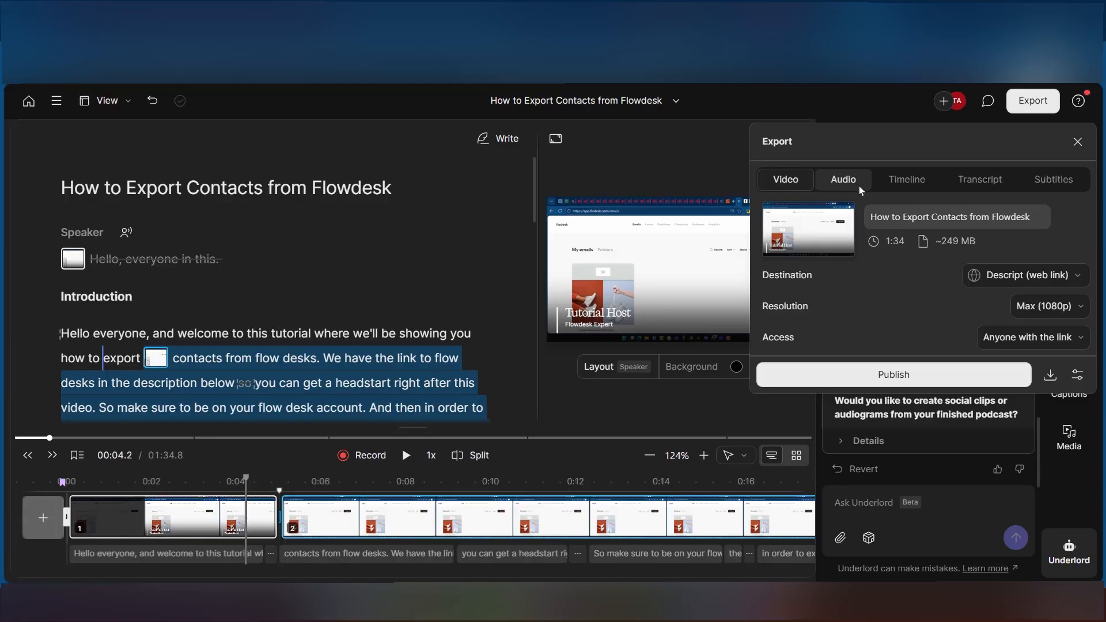
pyautogui.click(881, 186)
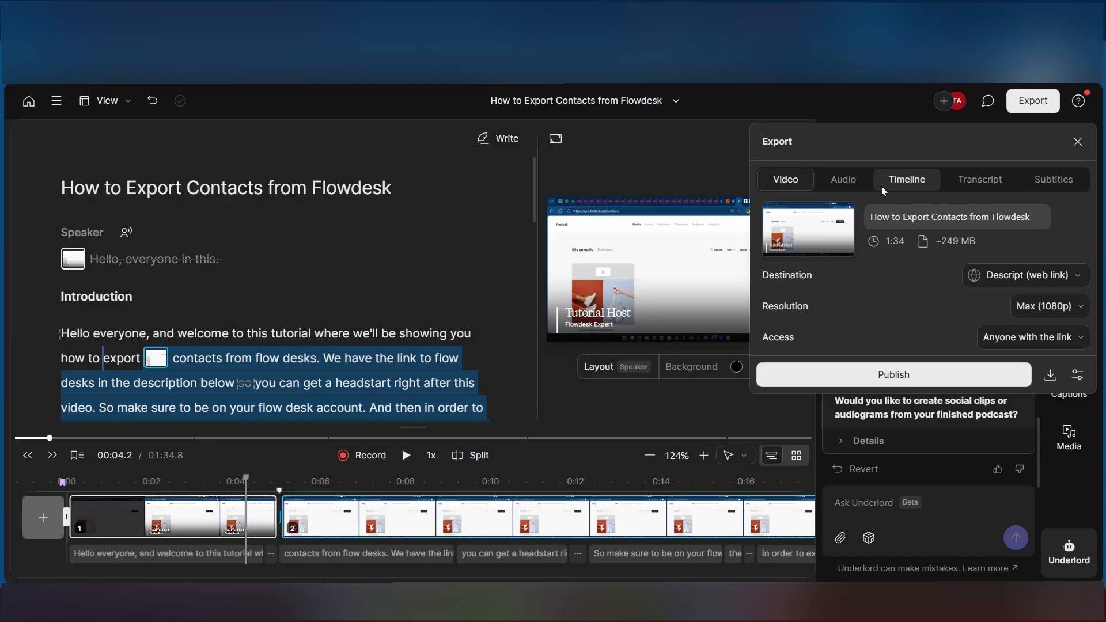
pyautogui.click(974, 181)
pyautogui.click(1057, 177)
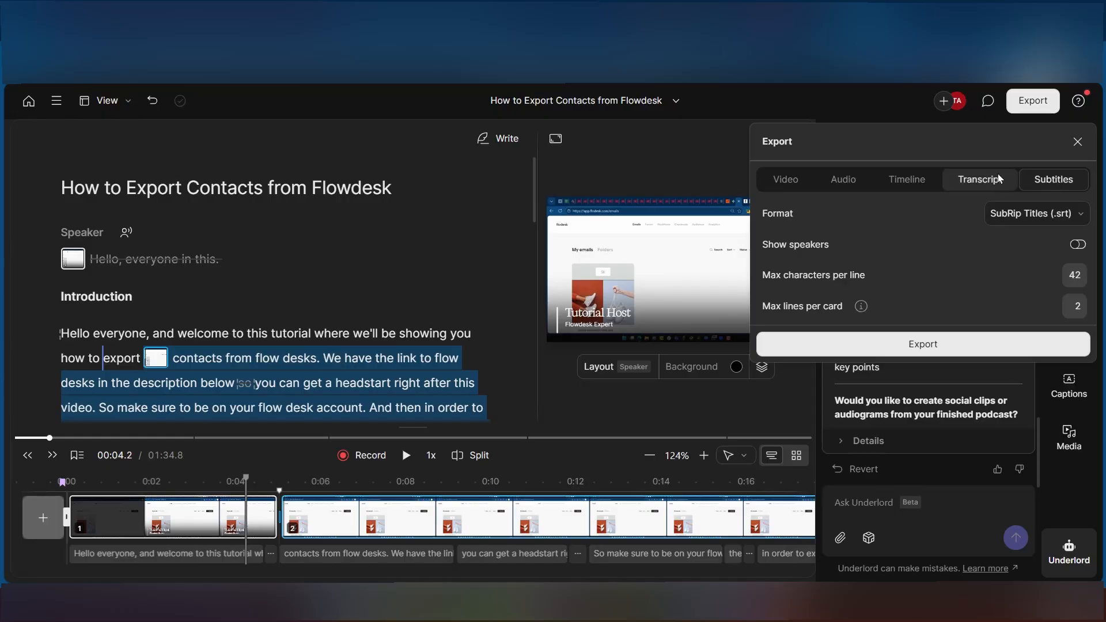
pyautogui.click(910, 180)
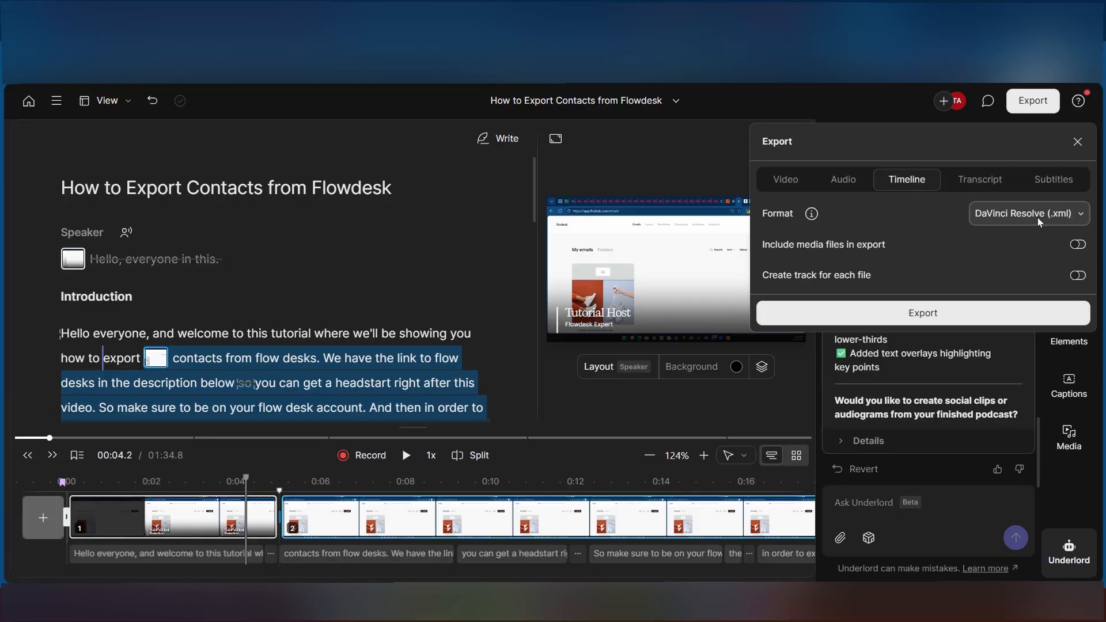
pyautogui.click(257, 462)
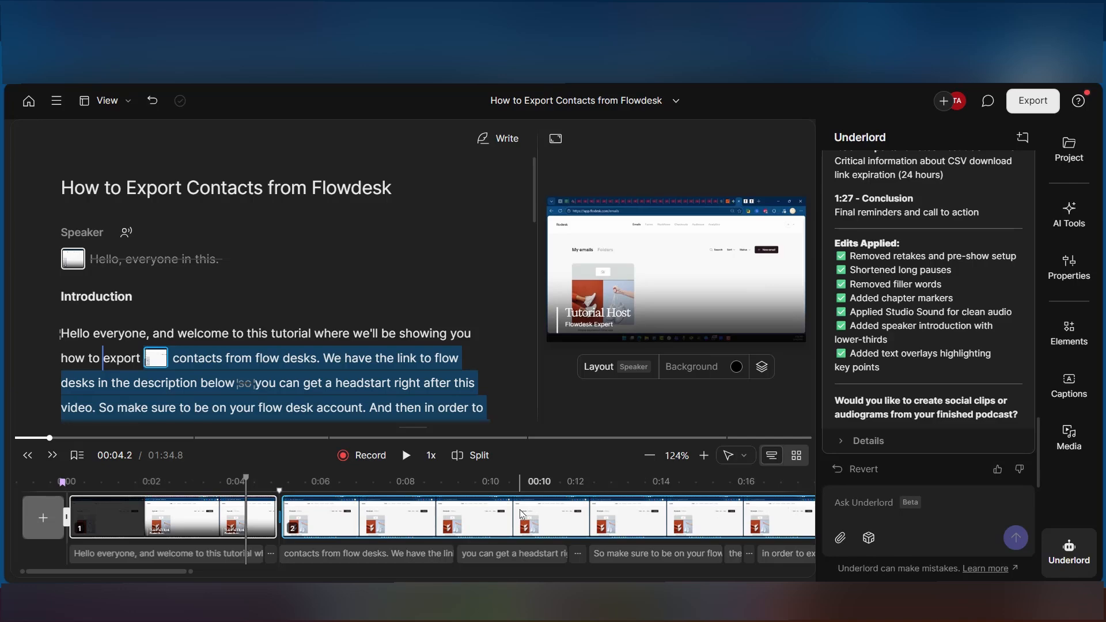
# Return to the video export settings and review the list of available destinations
pyautogui.scroll(-5, 523, 515)
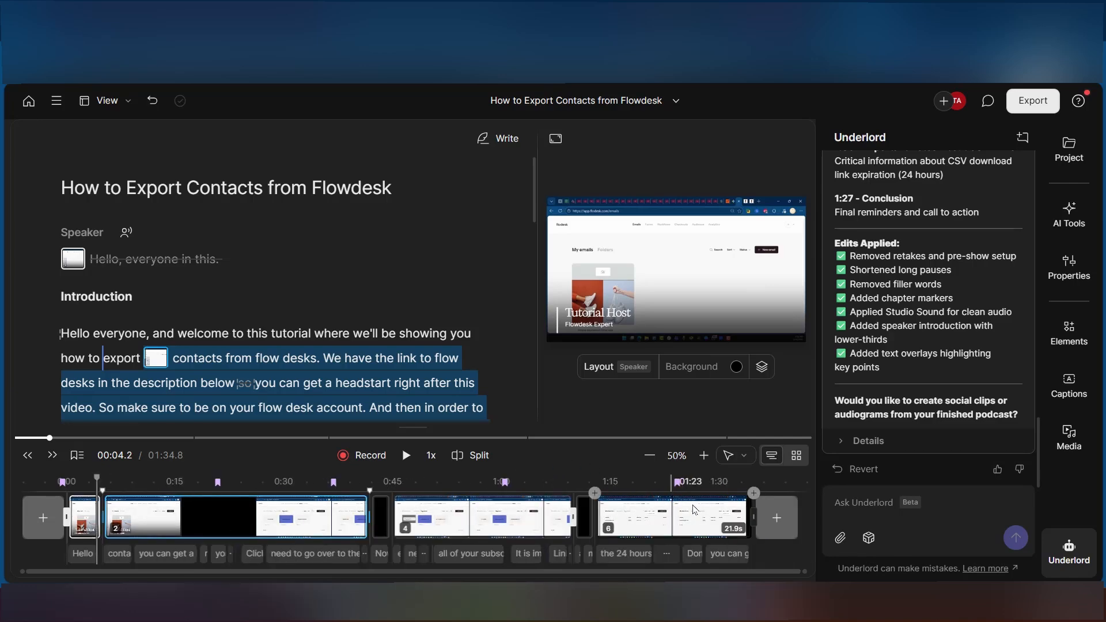
pyautogui.click(1033, 101)
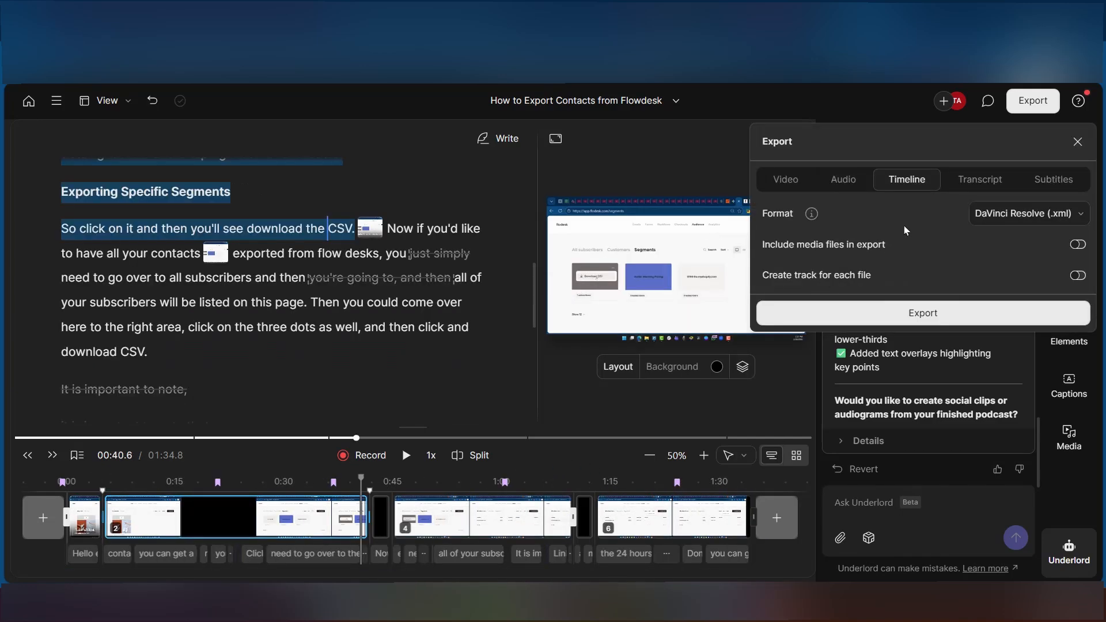
pyautogui.click(805, 181)
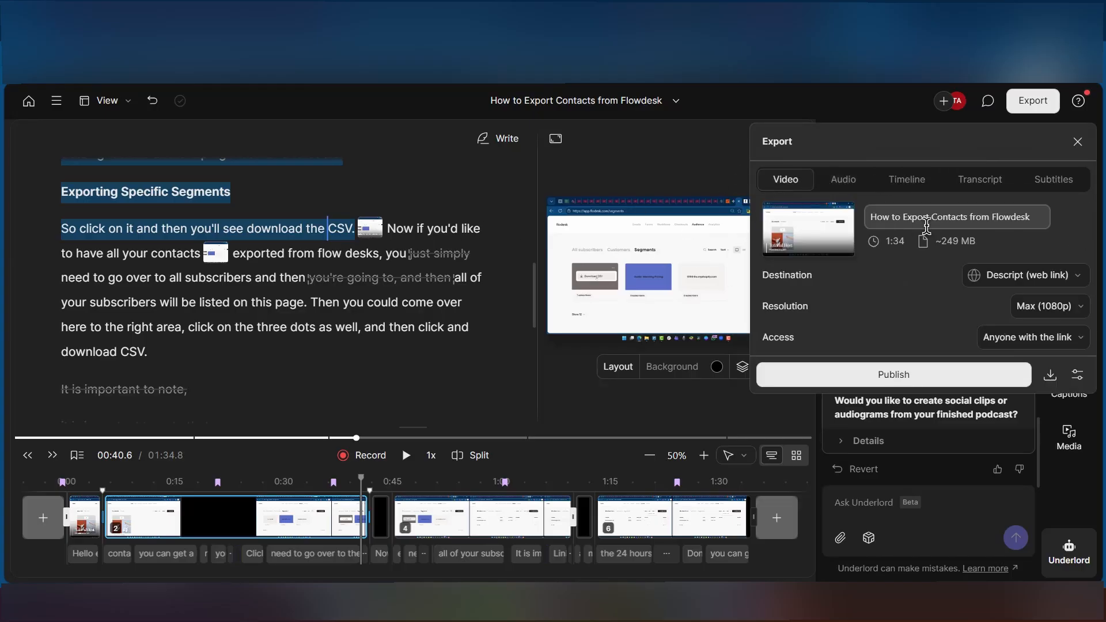
pyautogui.click(1044, 276)
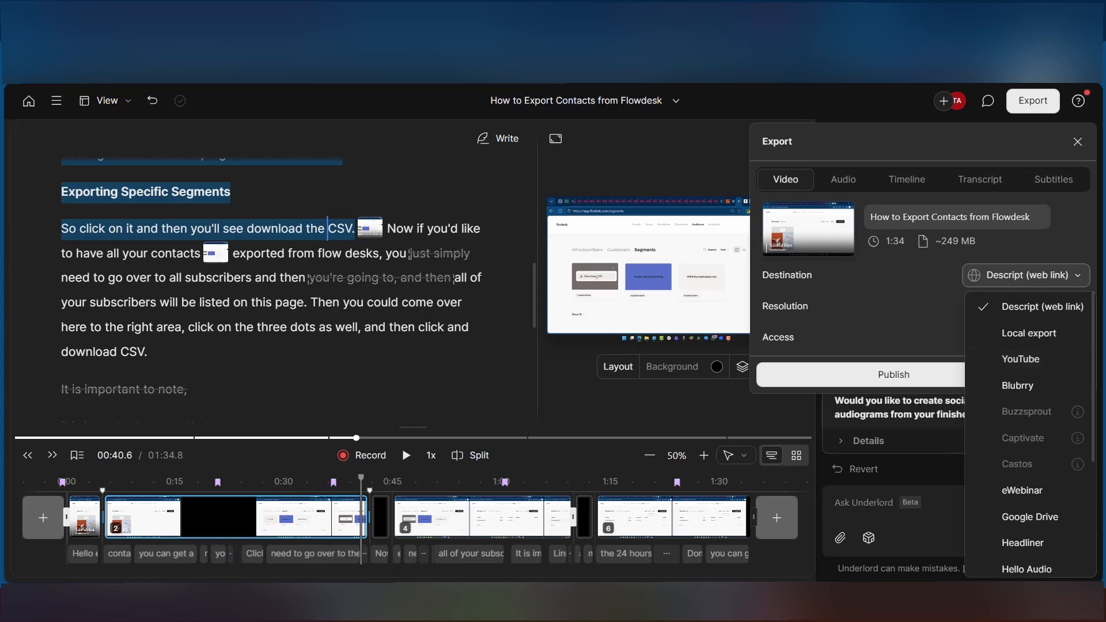
pyautogui.click(920, 285)
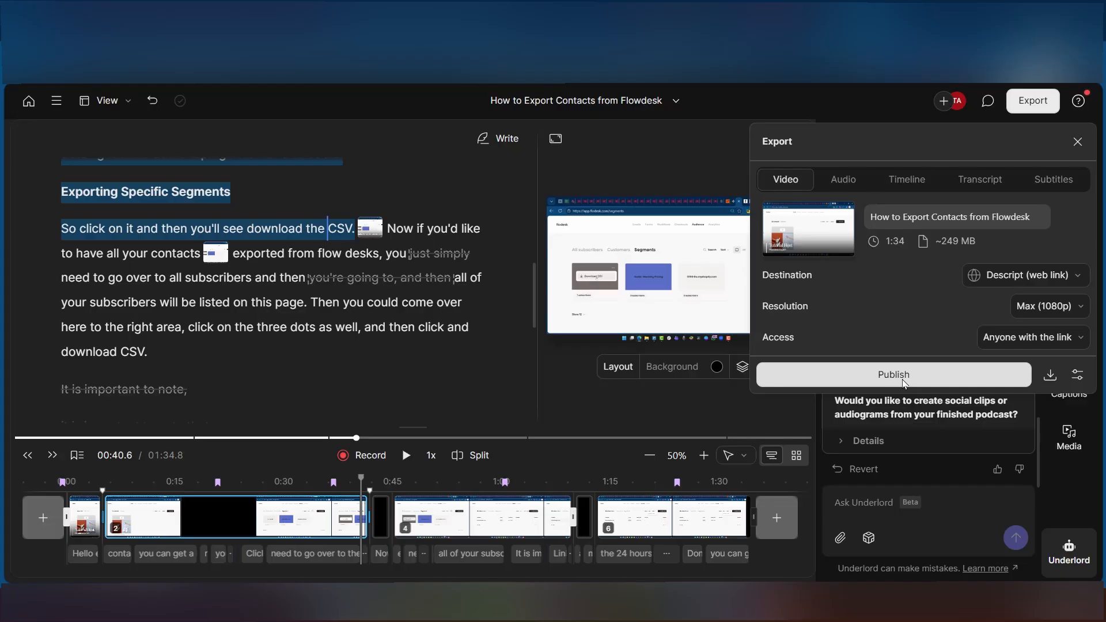
# Check the video settings for Local export, and switch the export destination to YouTube
pyautogui.click(1003, 276)
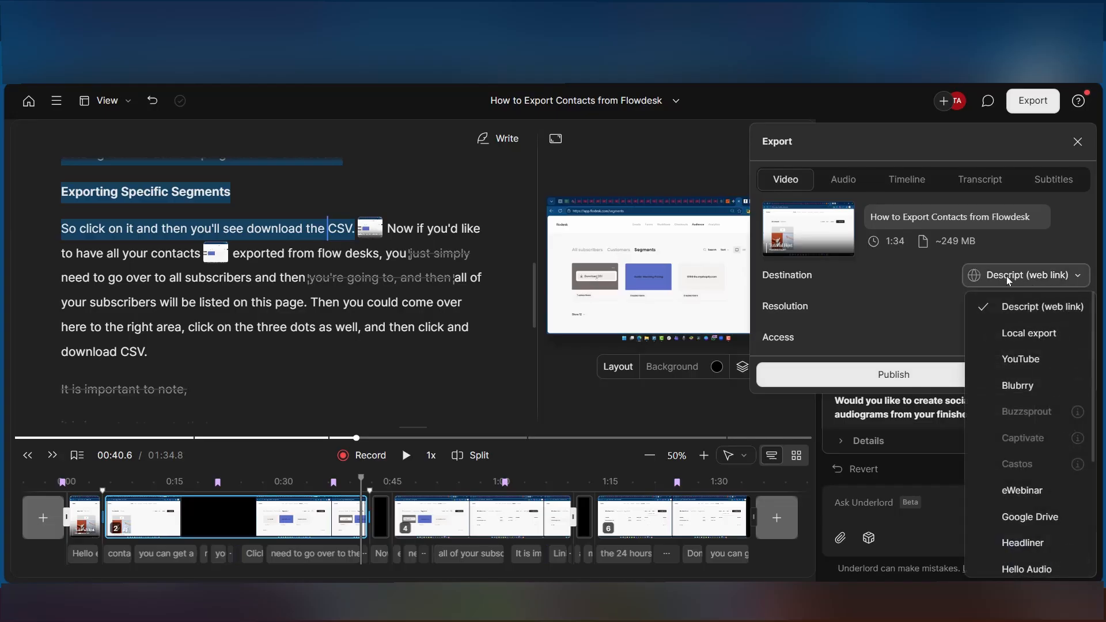
pyautogui.click(1031, 331)
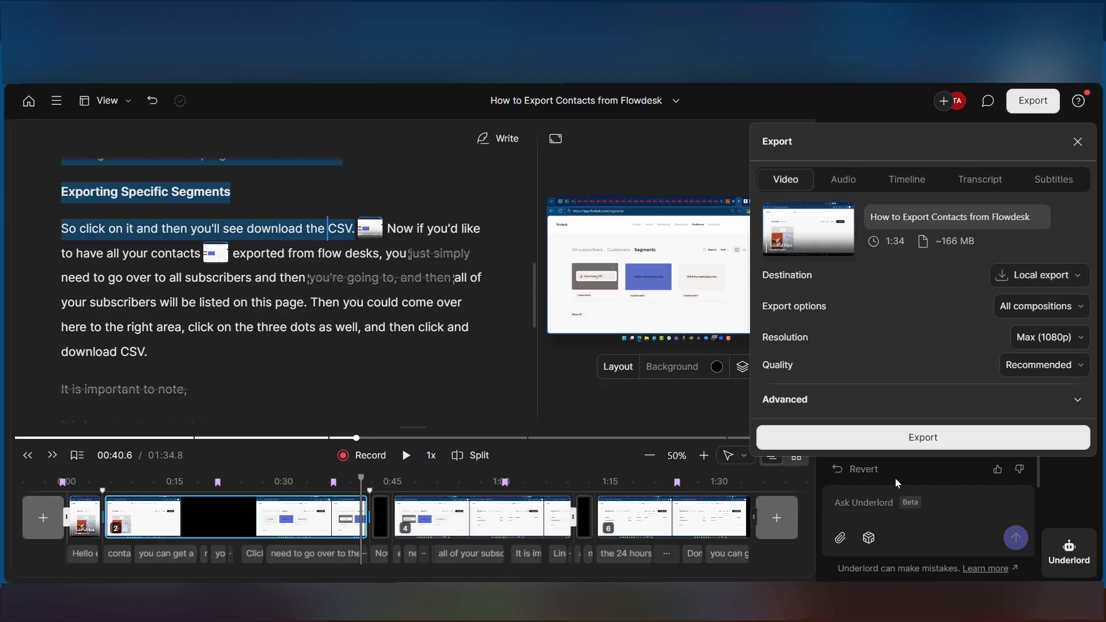
pyautogui.click(1050, 273)
pyautogui.click(1032, 359)
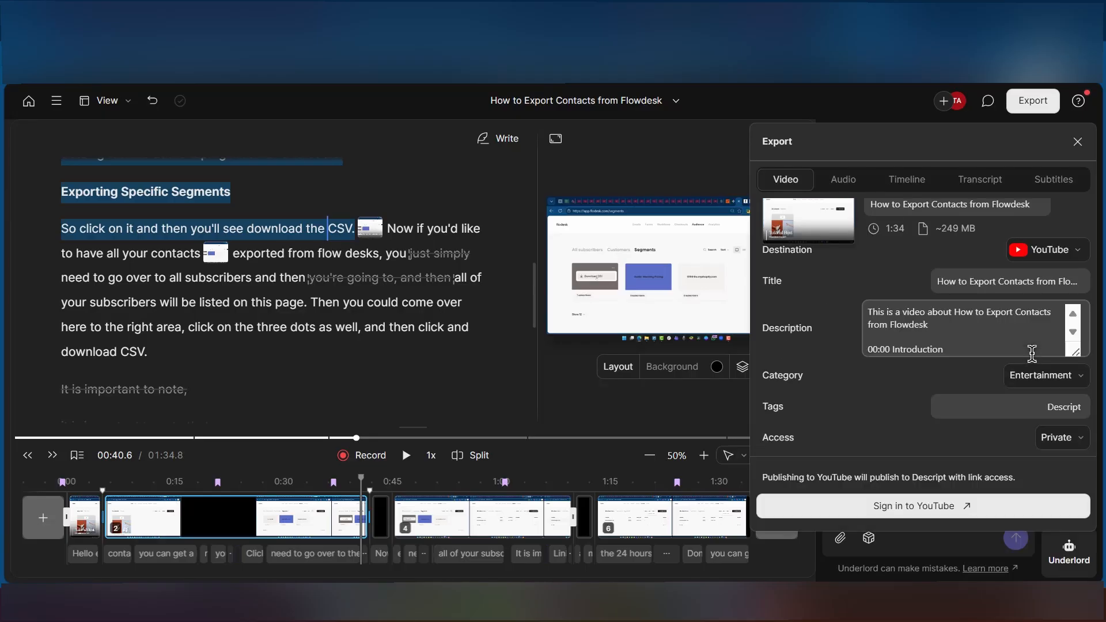
pyautogui.click(925, 515)
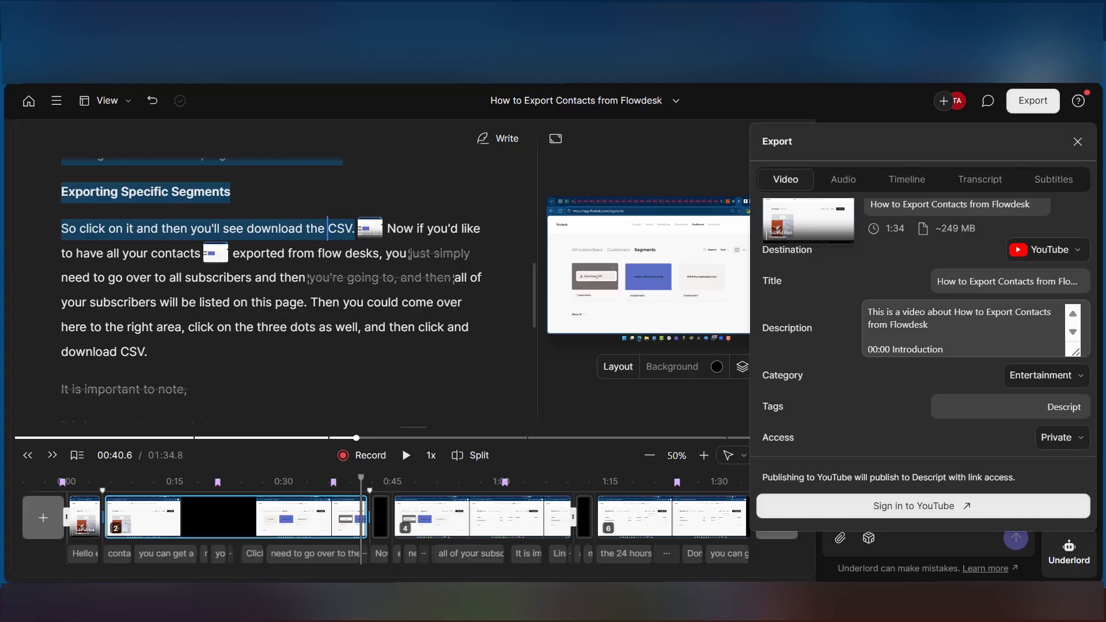